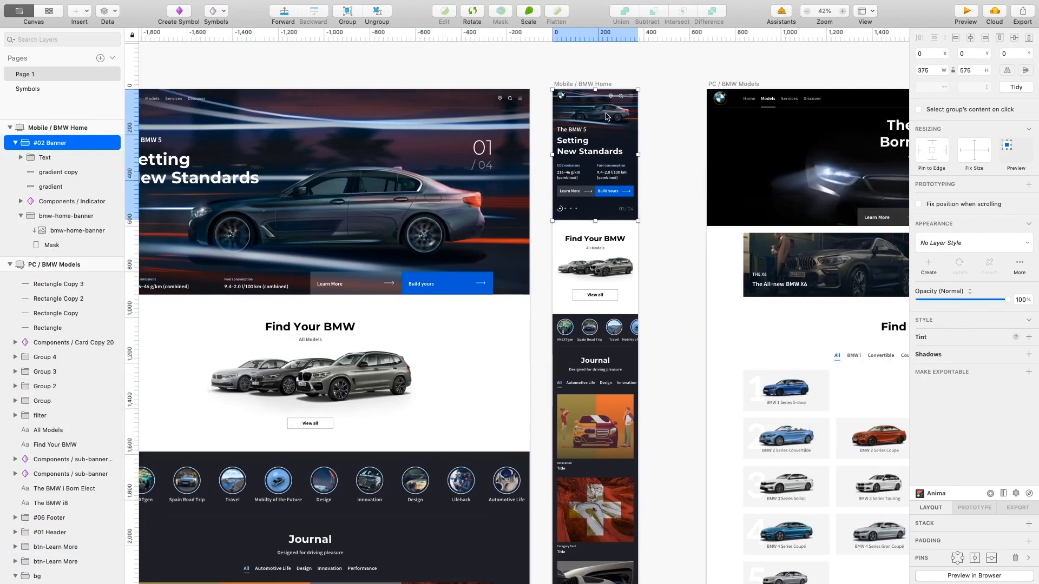
- Collapse the #02 Banner group and move #03 Find your bmw below it in the Mobile / BMW Home artboard
scroll(652, 102, down, 3)
scroll(652, 102, up, 7)
scroll(547, 139, up, 2)
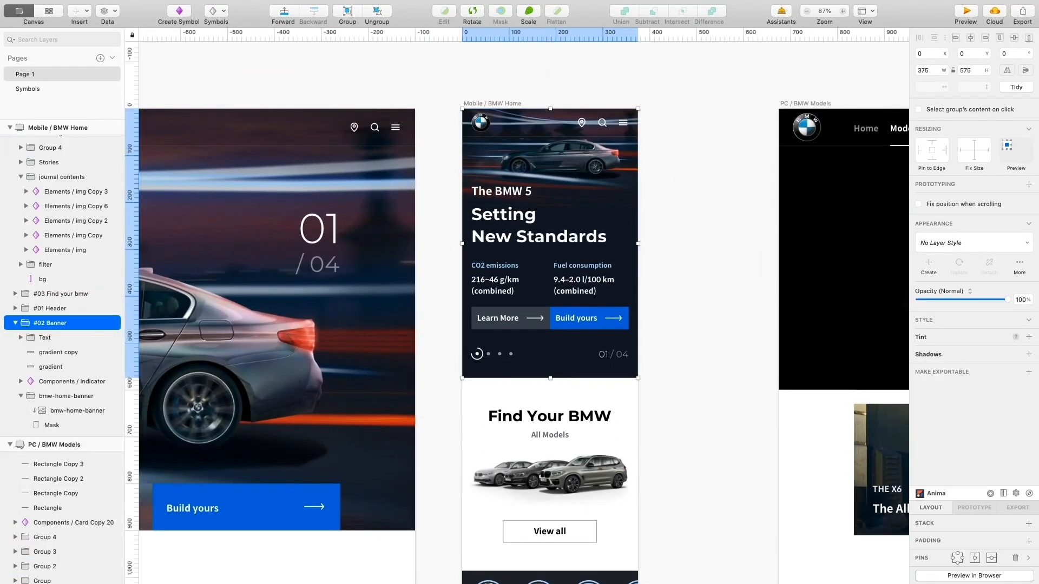
scroll(550, 432, down, 4)
click(549, 456)
click(15, 361)
drag(61, 332, 60, 368)
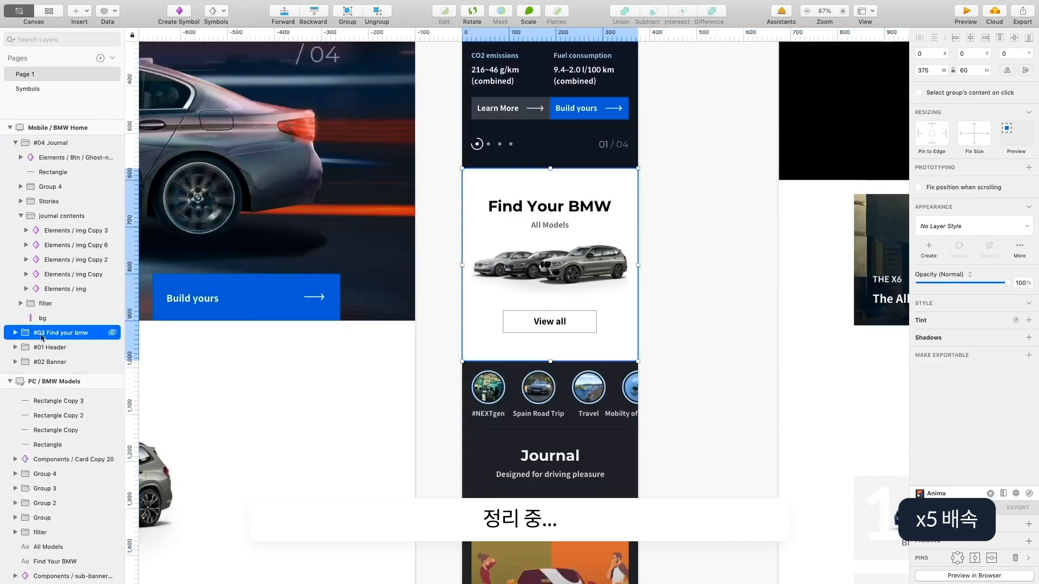
- Move #04 Journal below #03 Find your bmw, with #05 Luxury class and #06 Footer following in numeric order
click(15, 141)
drag(60, 141, 38, 277)
scroll(24, 193, up, 8)
click(15, 213)
click(15, 243)
- Rename the rectangle in the mobile #04 Journal group as divider and Group 4 as Text
double_click(48, 271)
drag(38, 199, 45, 323)
text(divider)
key(Tab)
text(Text)
- Reorder the Journal group's layers so filter sits between Text and journal contents, and collapse the group
click(21, 316)
drag(44, 287, 45, 251)
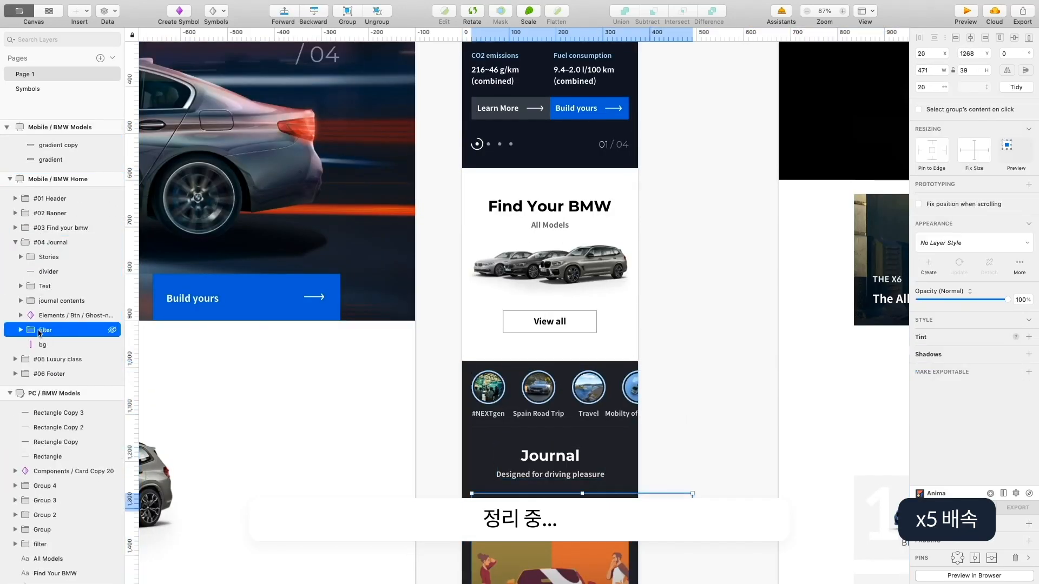
drag(44, 330, 45, 297)
click(15, 242)
- Rename two of the card layers in the mobile #05 Luxury class section as card-02 and card-03
scroll(440, 357, down, 20)
super+click(449, 273)
click(26, 328)
click(26, 343)
click(26, 357)
click(26, 372)
double_click(60, 358)
text(card-02)
double_click(59, 343)
text(card-03)
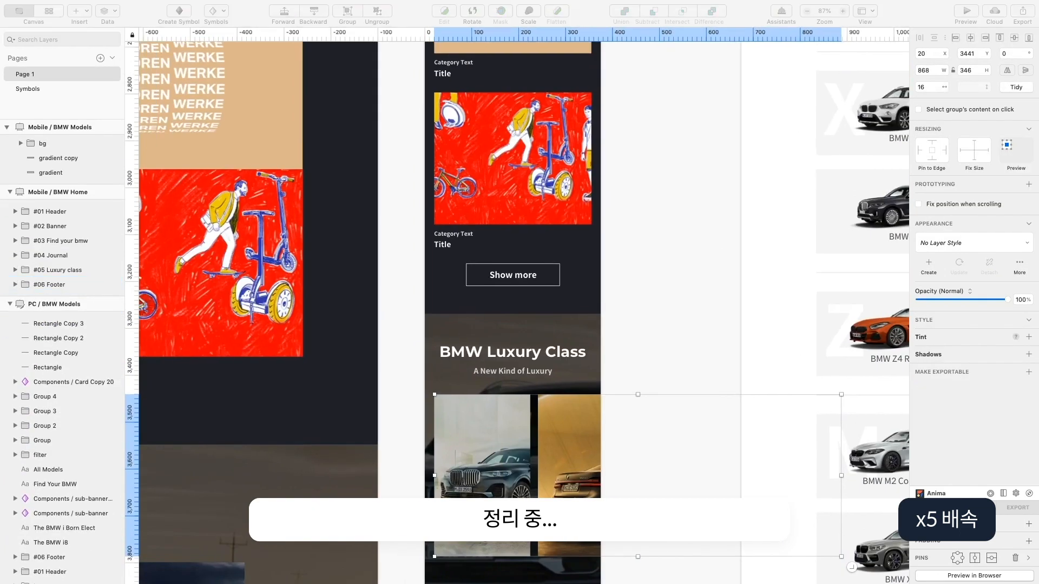
click(512, 352)
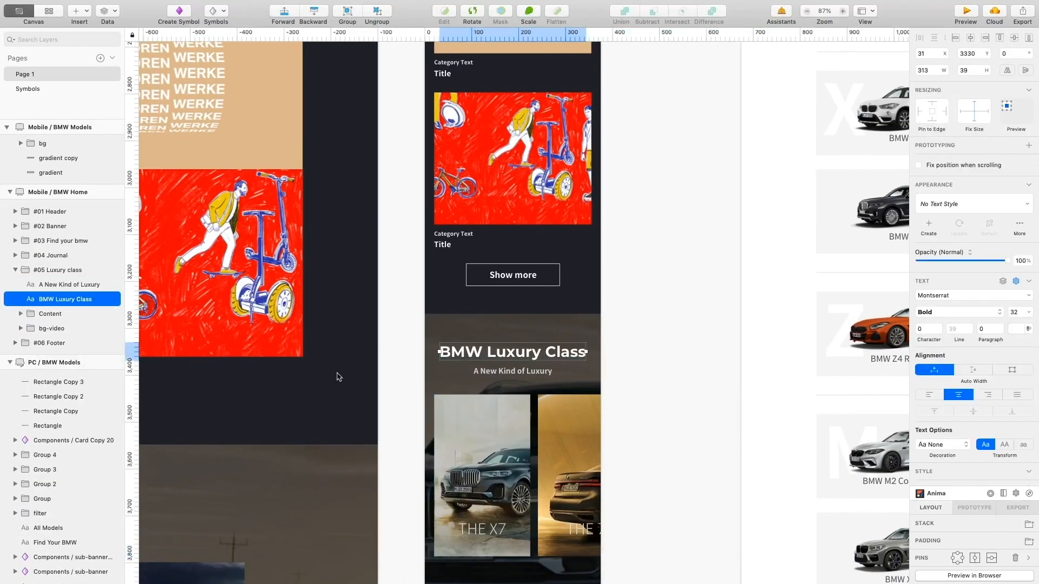
- Review the numbered section groups of Mobile / BMW Home, checking the contents of #01 Header and #04 Journal
click(643, 284)
click(631, 292)
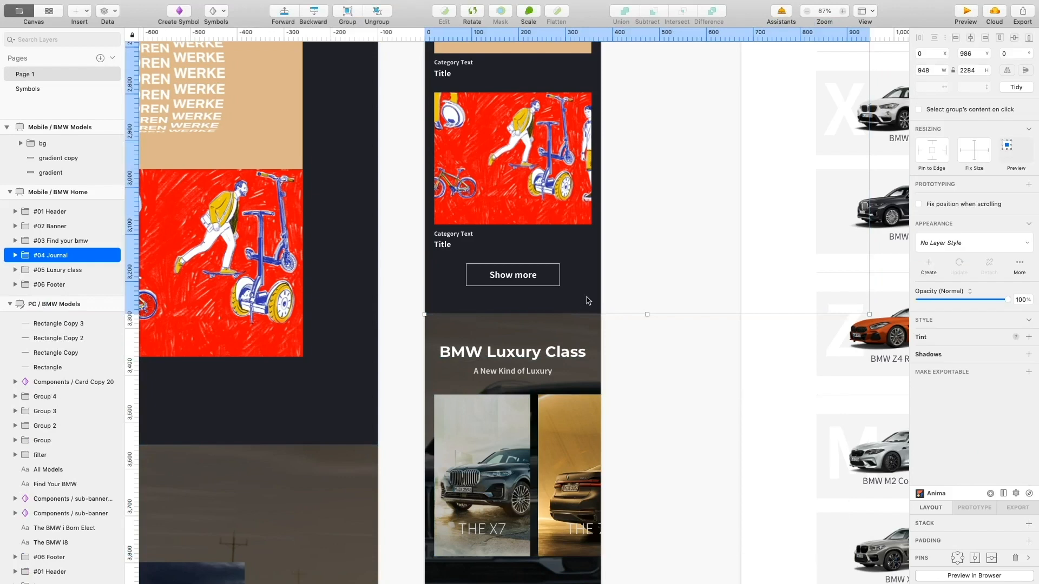
click(43, 212)
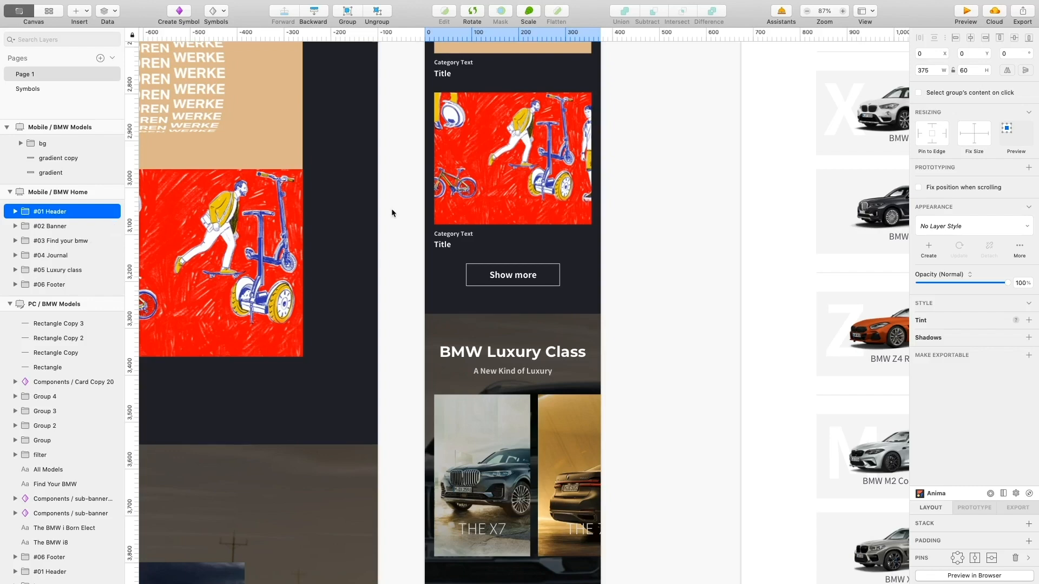
scroll(395, 211, up, 5)
scroll(394, 212, up, 5)
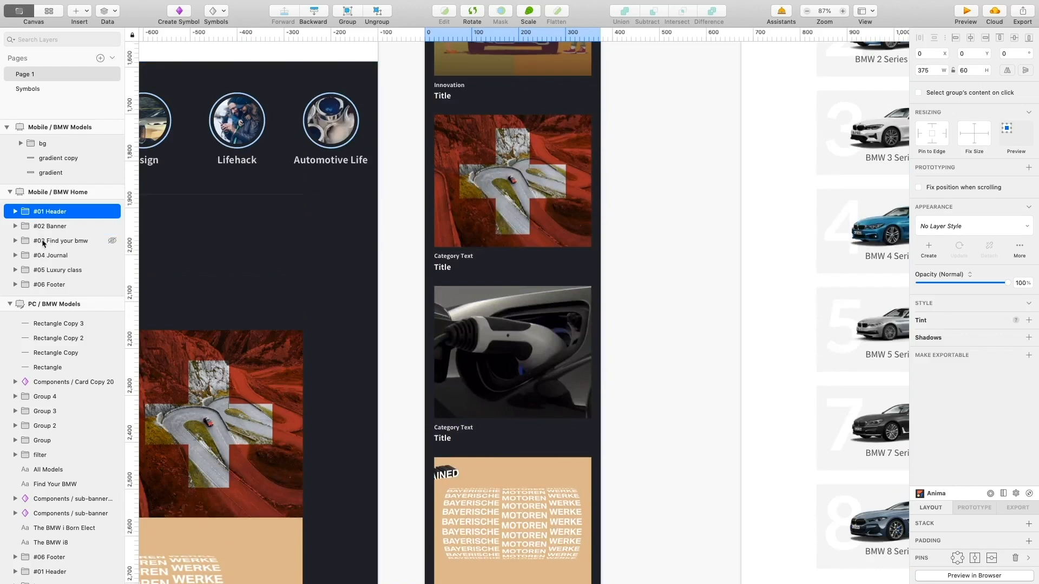
click(15, 211)
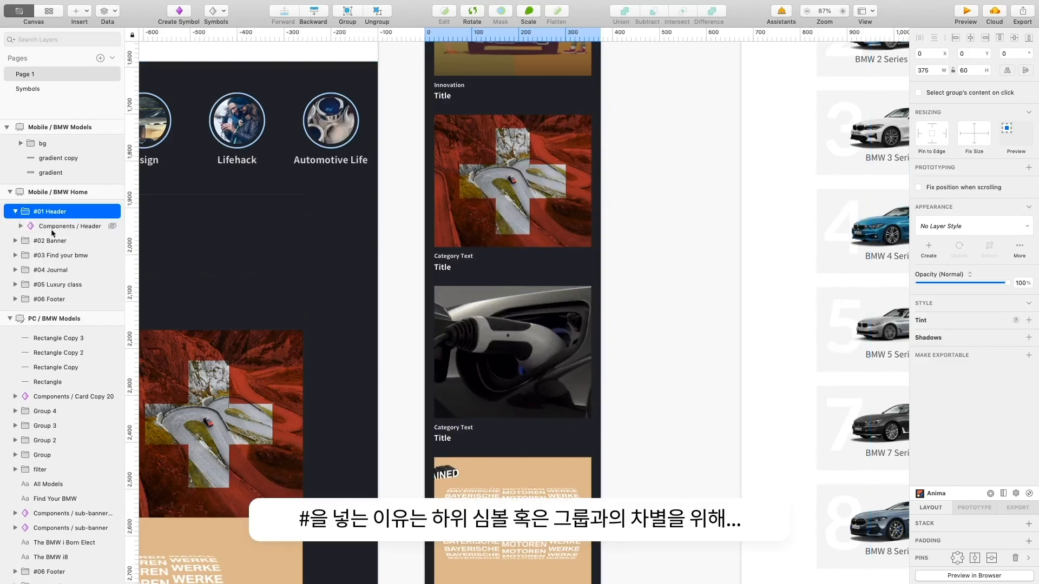
click(15, 212)
click(14, 256)
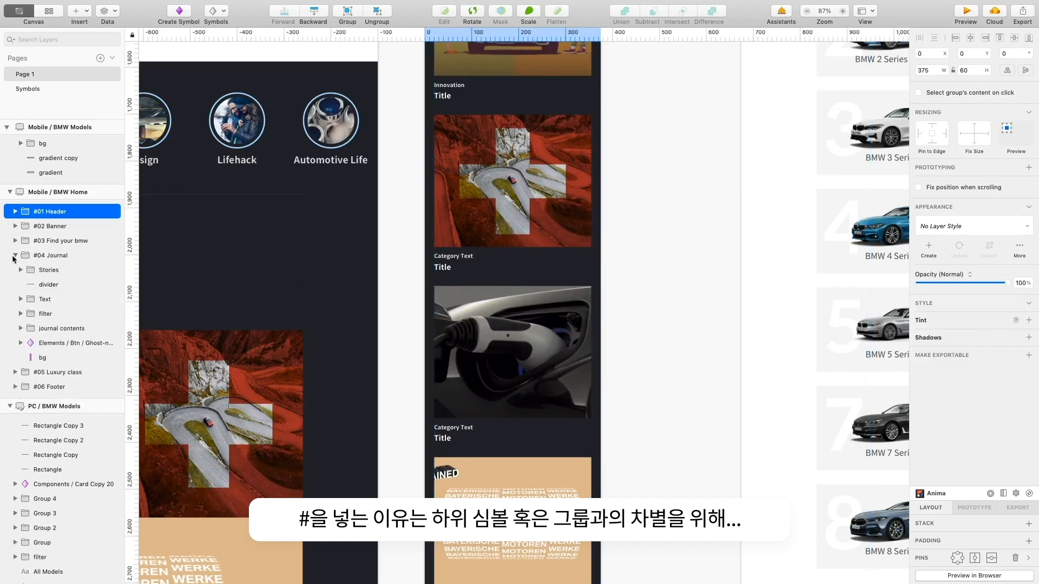
click(14, 256)
key(Escape)
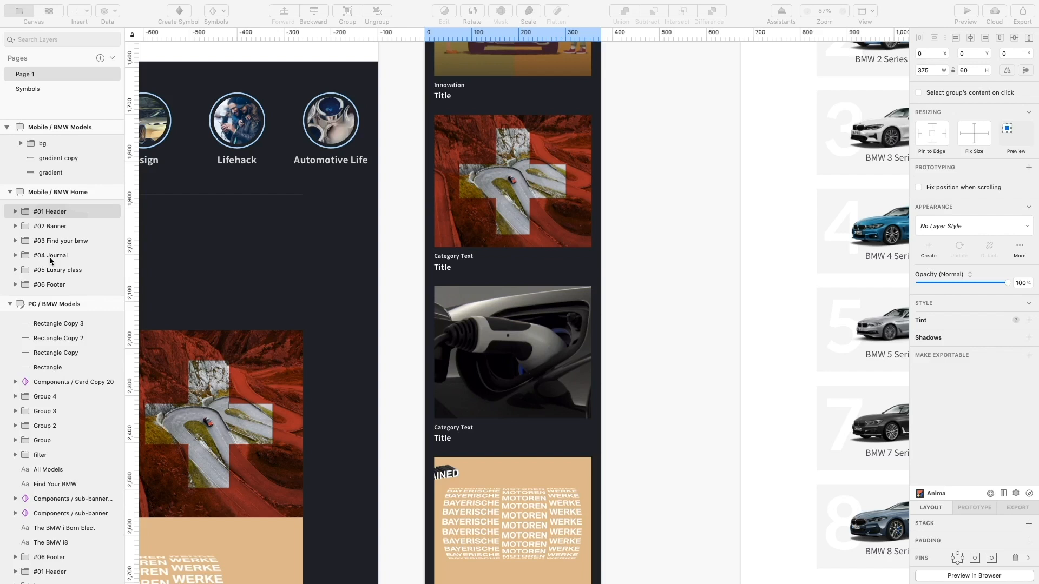
- Make the bmw-findmodels car image on the PC / BMW Home artboard exportable and set its format to JPG
scroll(359, 128, up, 4)
scroll(359, 128, left, 2)
scroll(359, 128, down, 5)
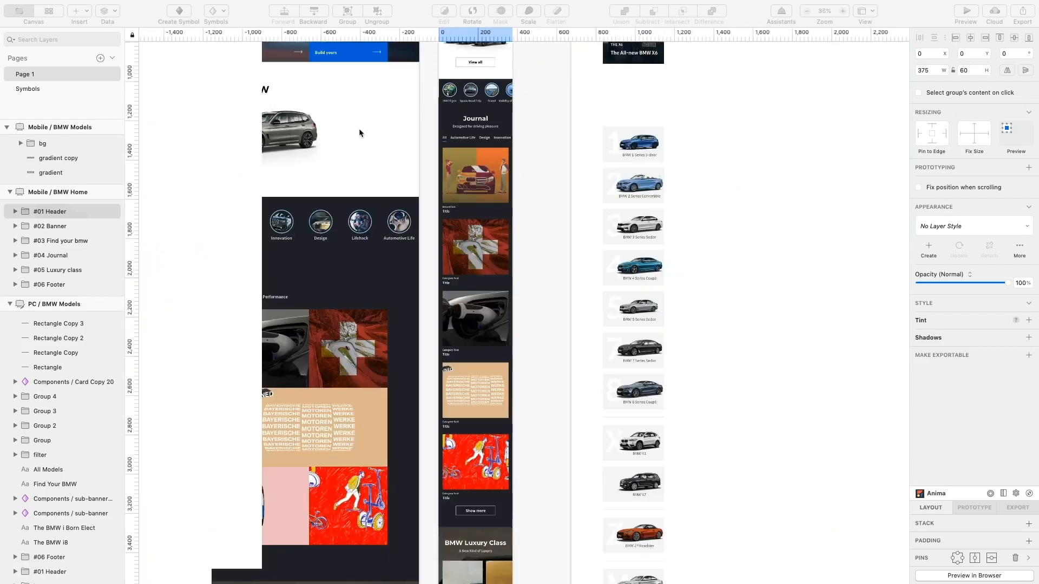
scroll(358, 128, up, 5)
scroll(359, 128, left, 6)
scroll(358, 128, up, 3)
scroll(595, 147, up, 2)
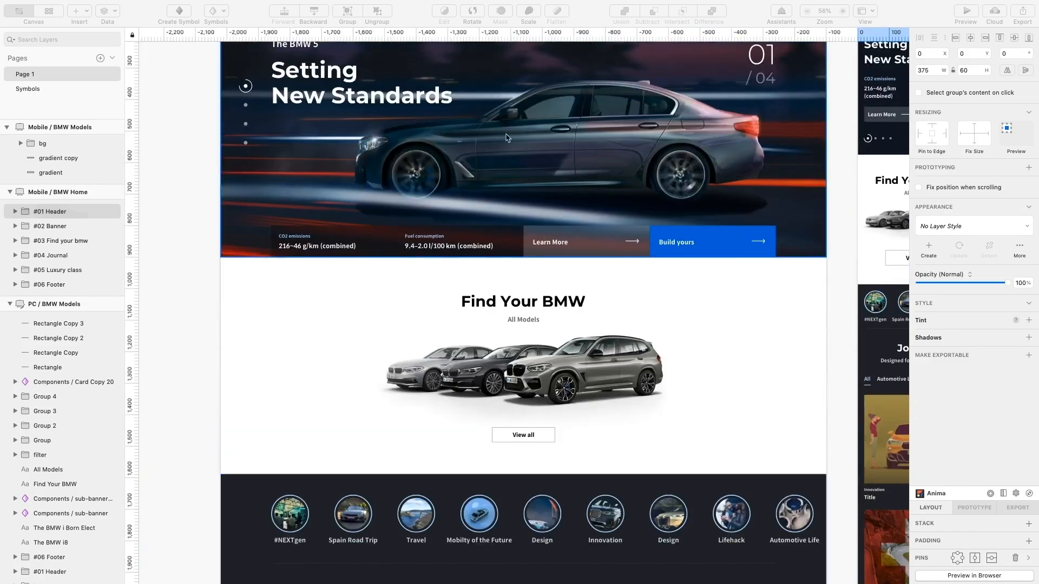
scroll(514, 162, down, 5)
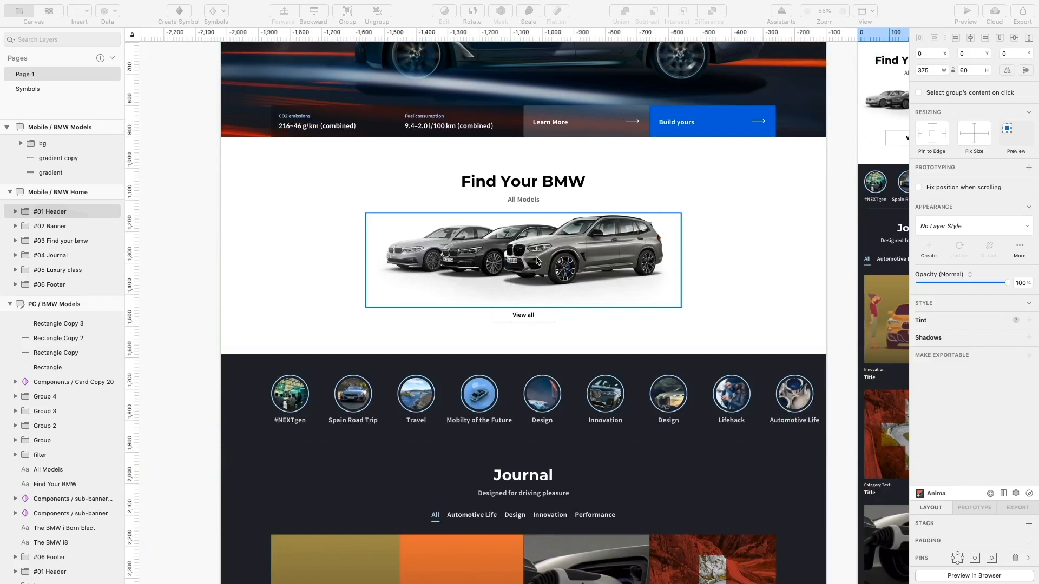
click(495, 249)
click(1028, 443)
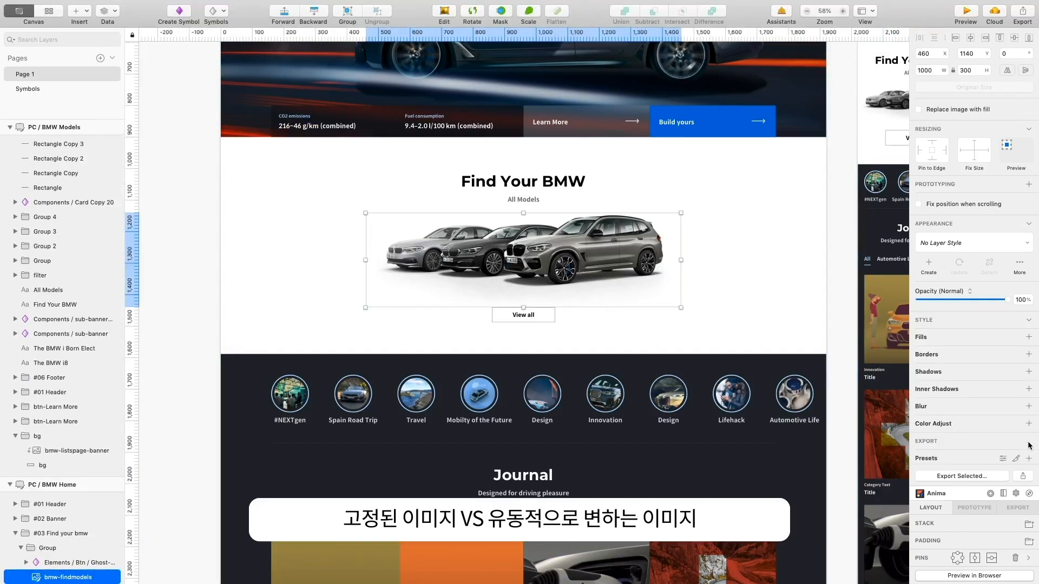
scroll(579, 294, down, 3)
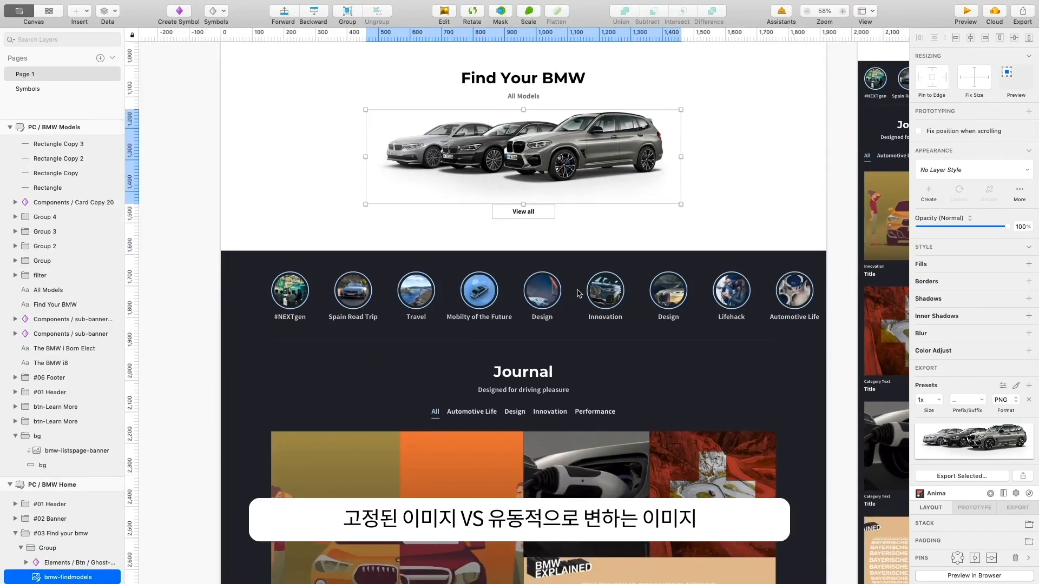
scroll(578, 294, up, 3)
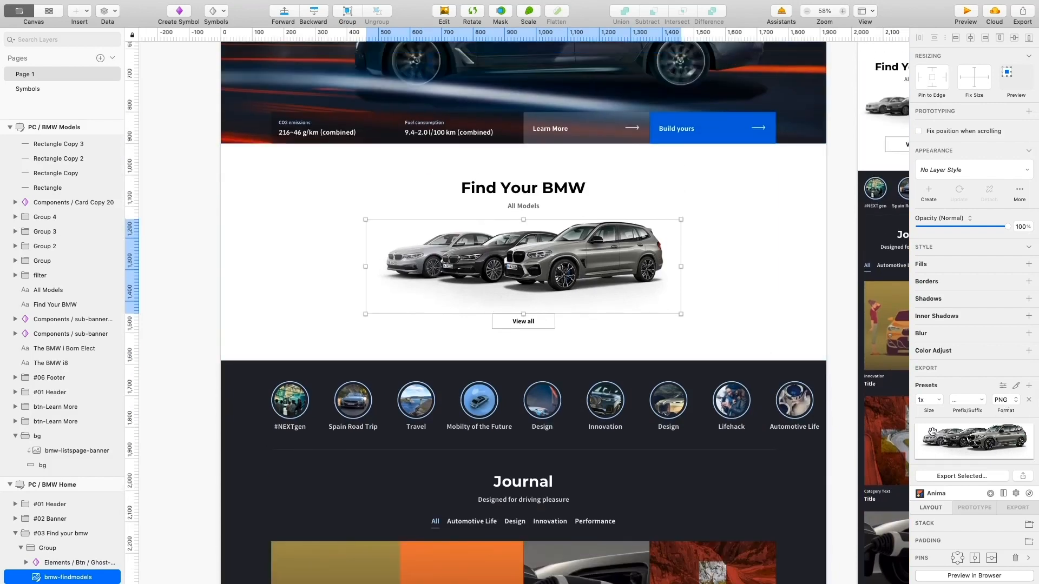
click(999, 402)
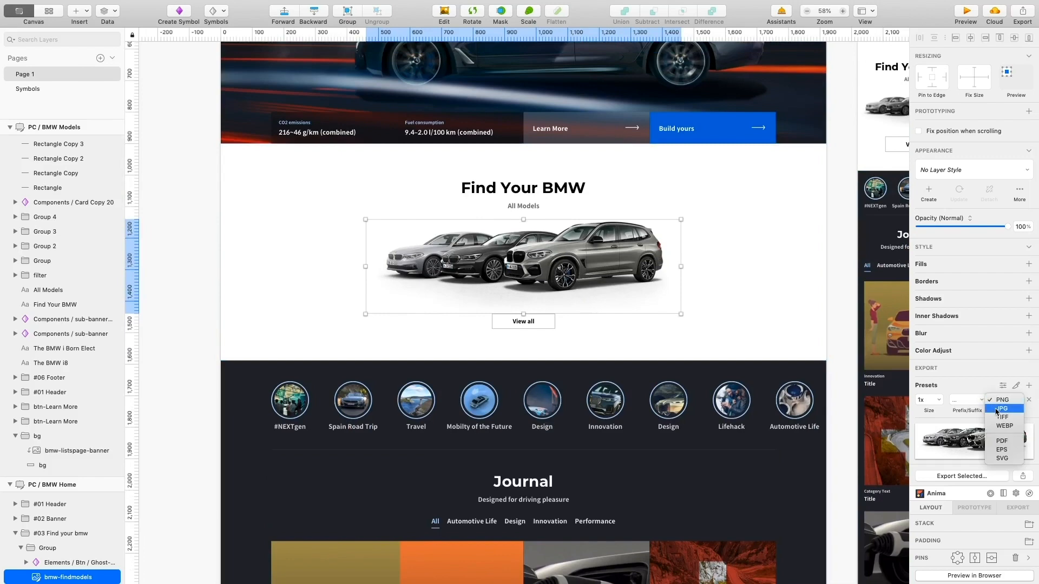
click(997, 409)
- Examine the Journal grid's image symbols and the BMW Luxury Class section on the PC / BMW Home artboard
scroll(639, 254, down, 15)
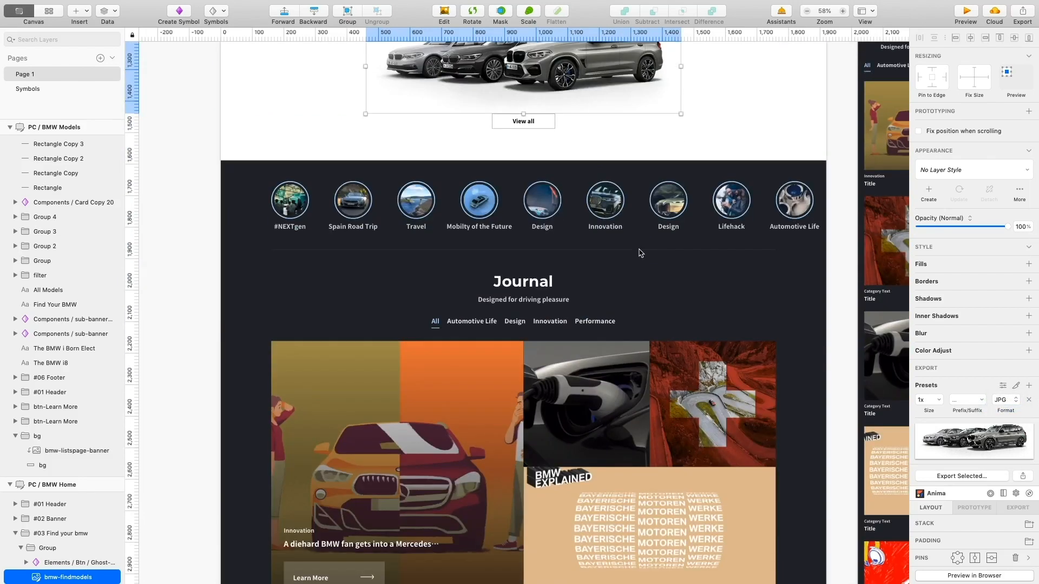
super+click(500, 252)
click(606, 243)
click(682, 246)
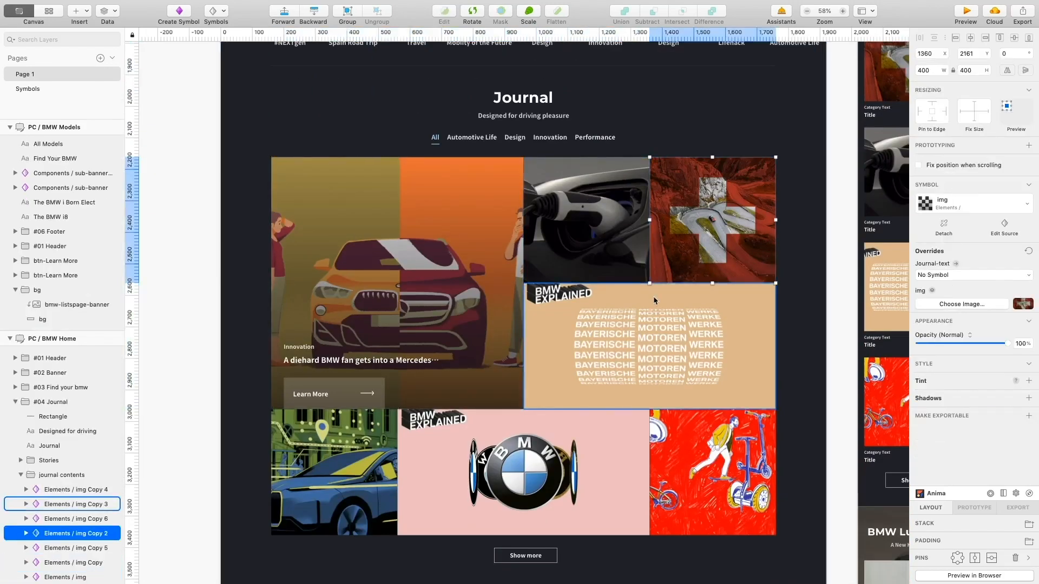
click(653, 296)
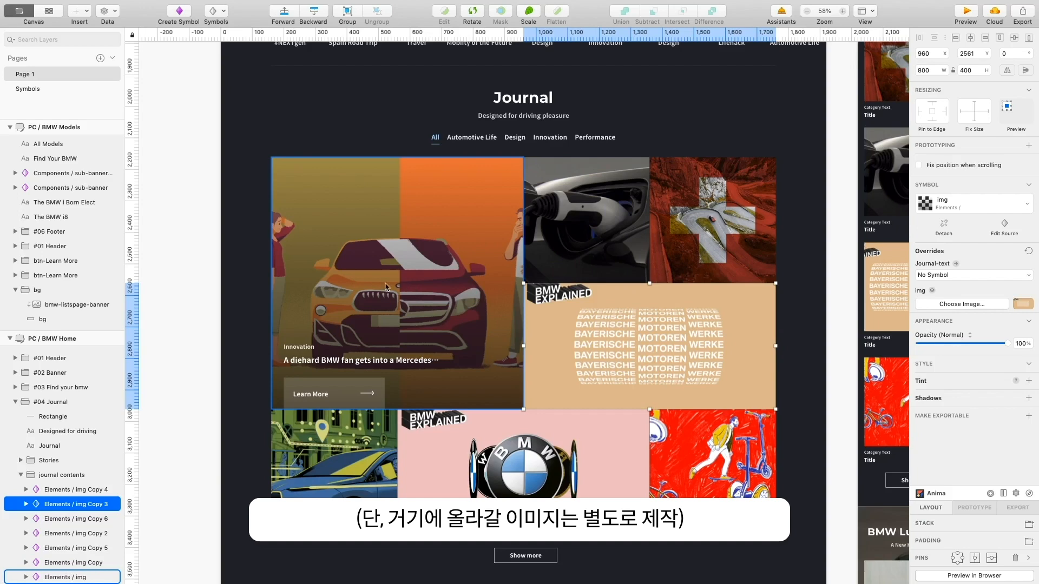
scroll(407, 302, down, 10)
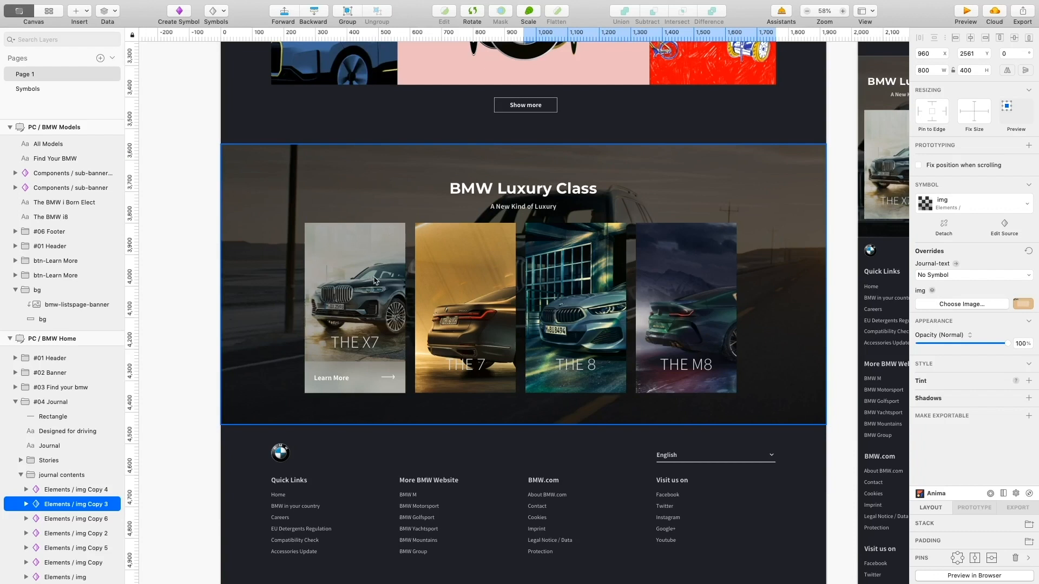
scroll(375, 279, up, 10)
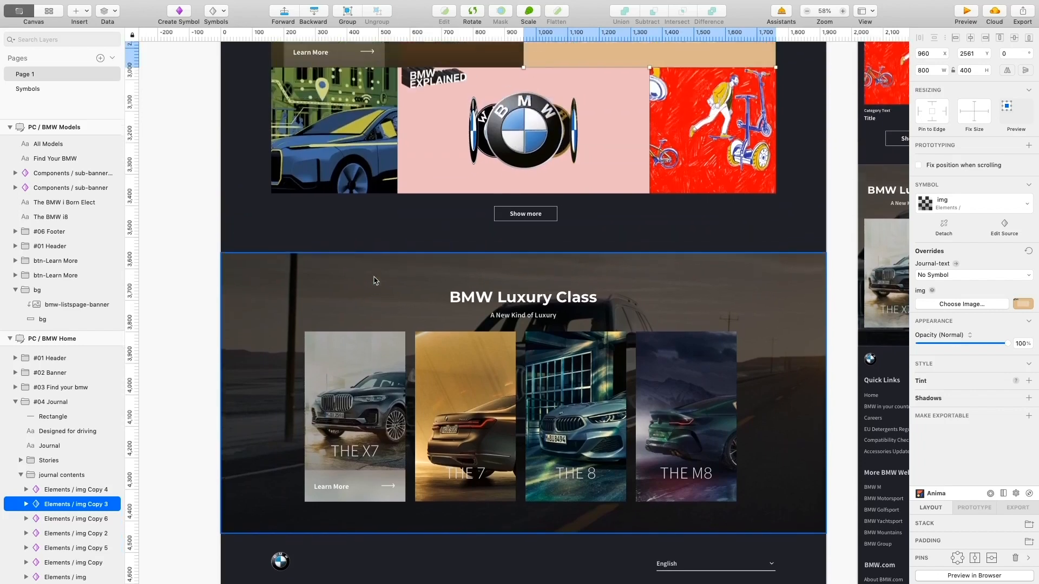
scroll(375, 279, up, 15)
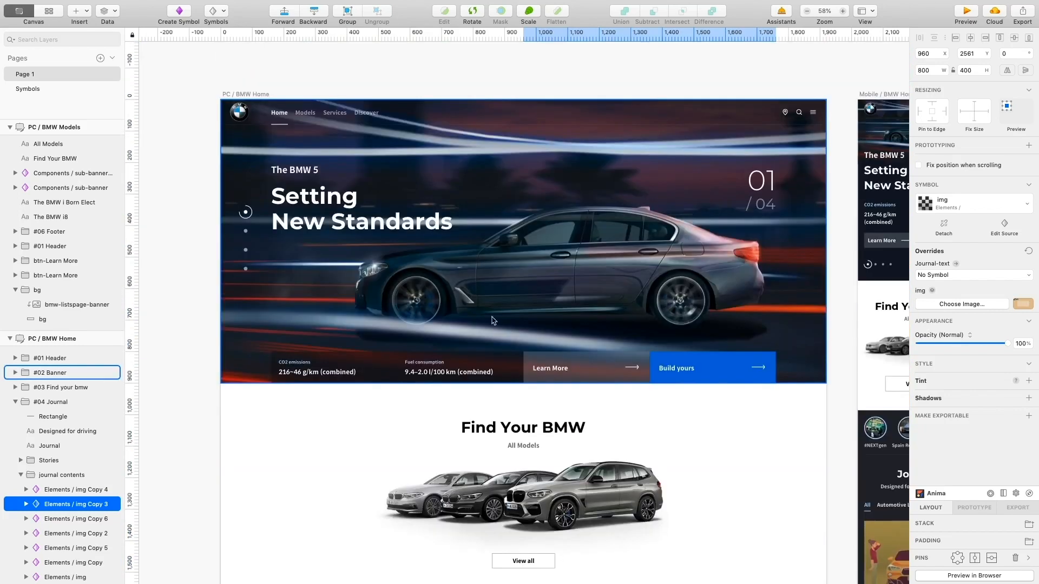
- Open the source of the header's Elements / Logo symbol and make it exportable as a 1x PNG
super+click(255, 120)
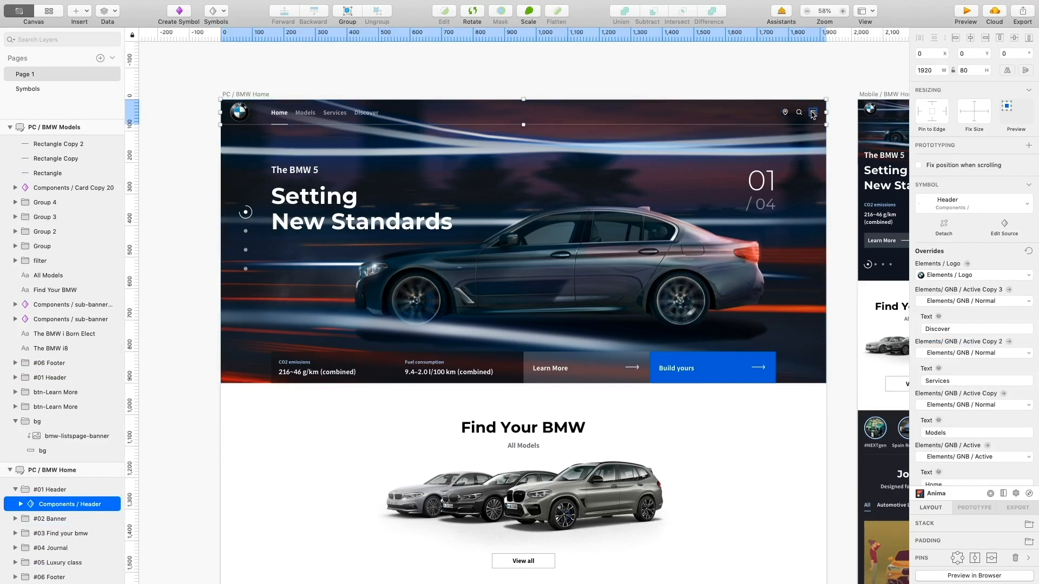
double_click(420, 115)
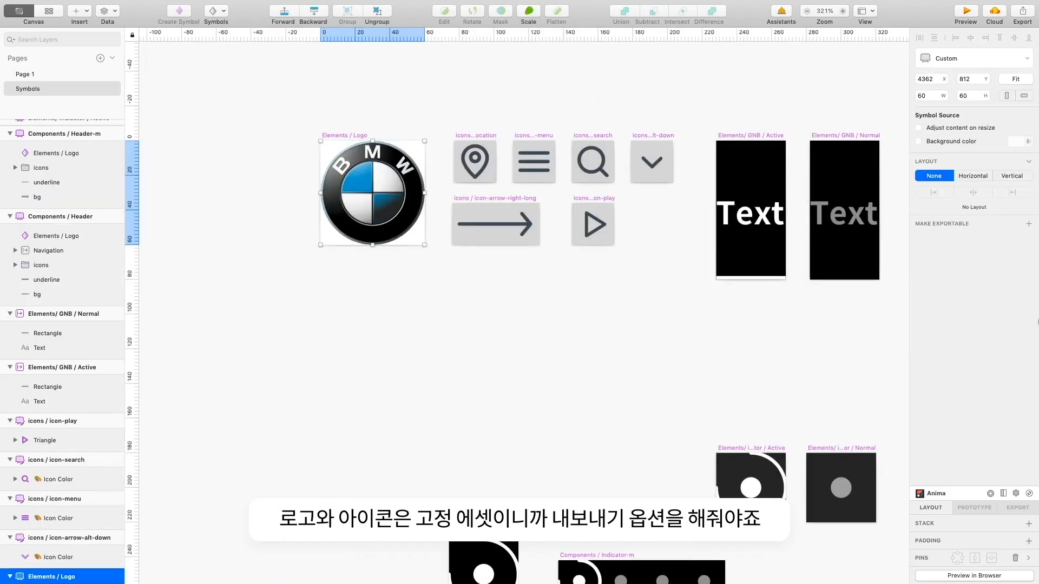
click(1030, 224)
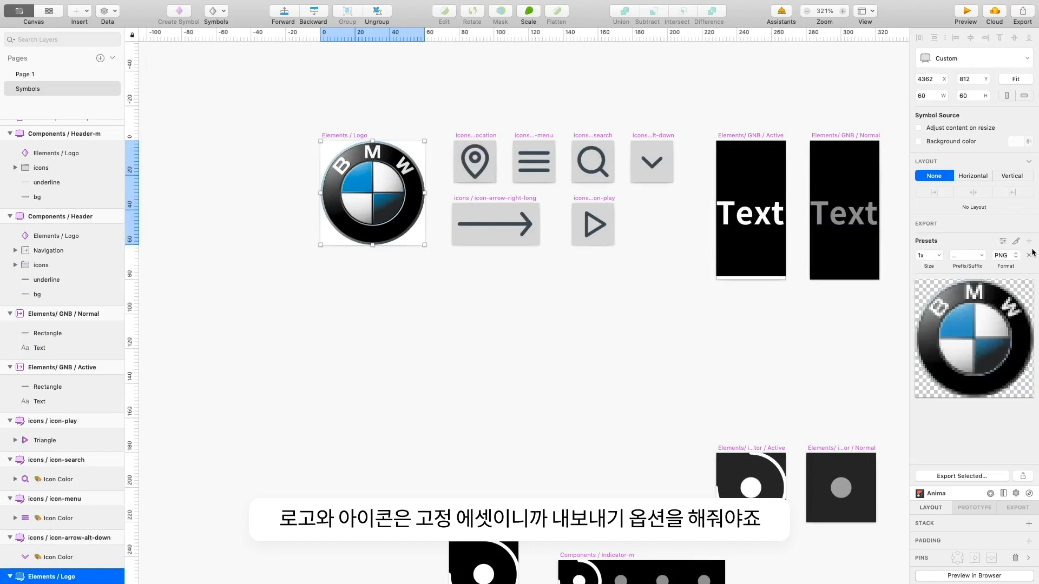
double_click(393, 182)
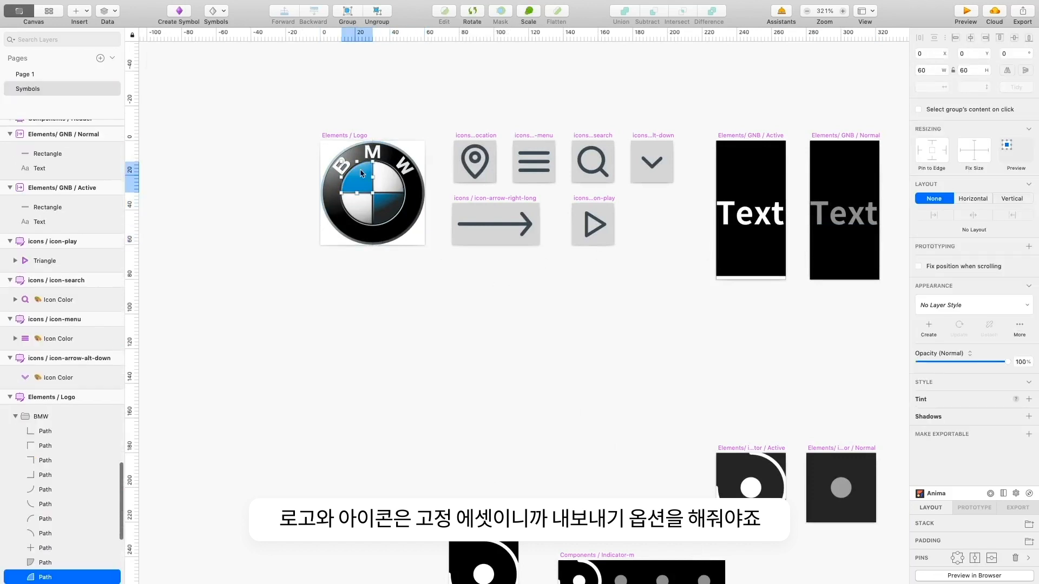
click(393, 182)
click(408, 112)
click(343, 134)
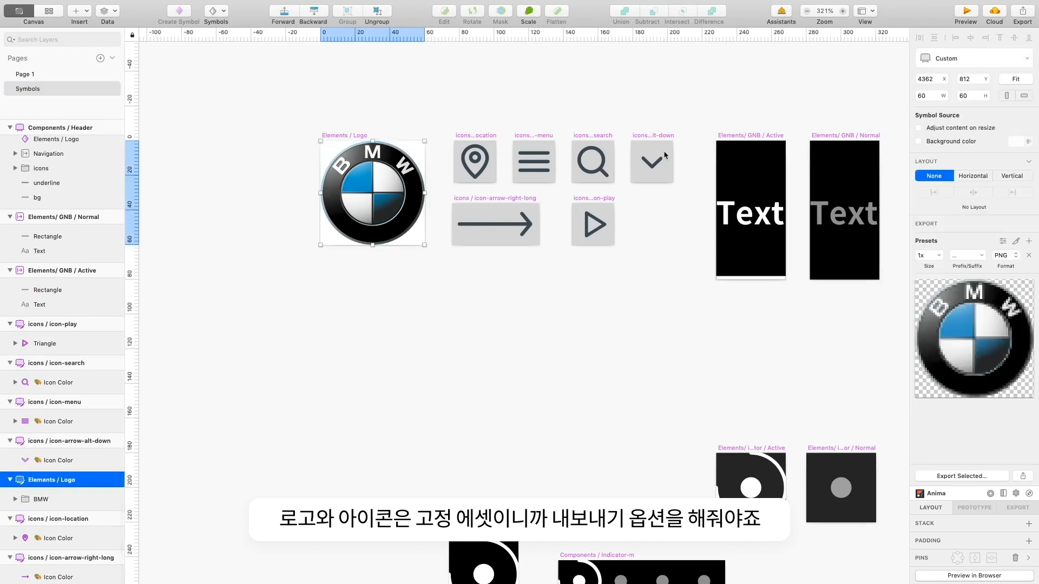
click(1030, 241)
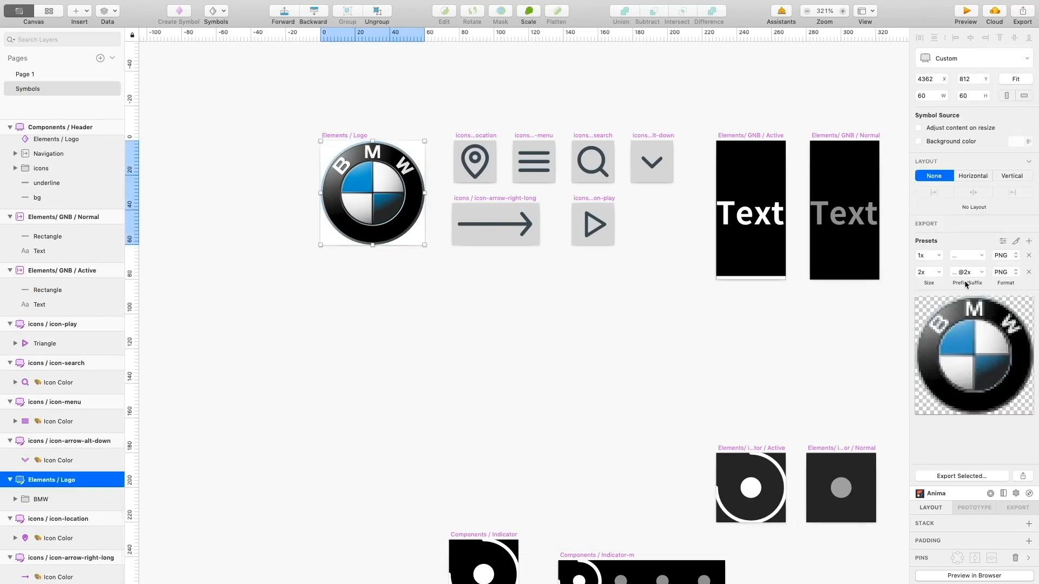
click(1030, 241)
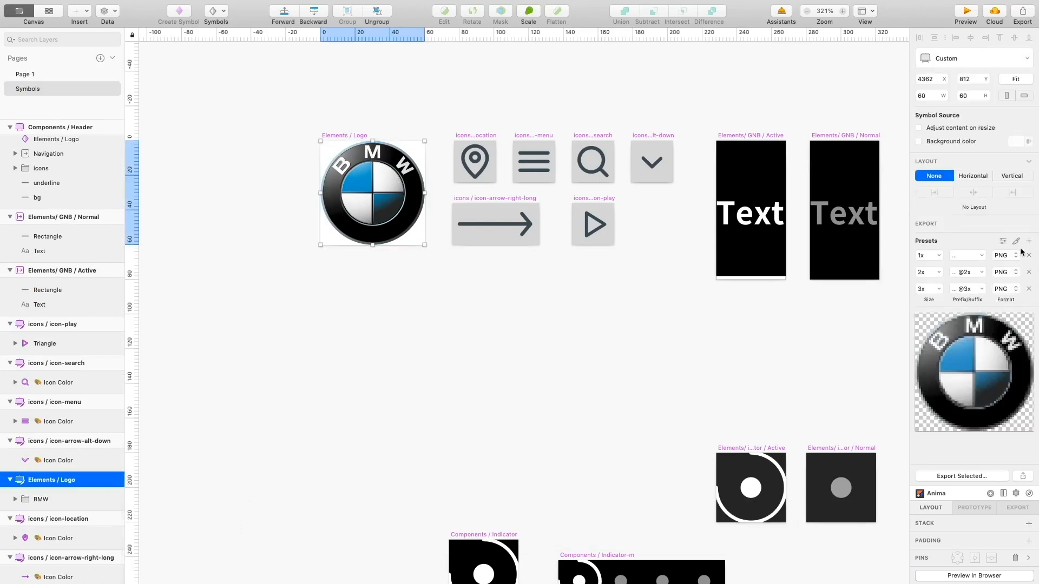
key(BackSpace)
click(922, 288)
text(1)
key(Tab)
click(1004, 289)
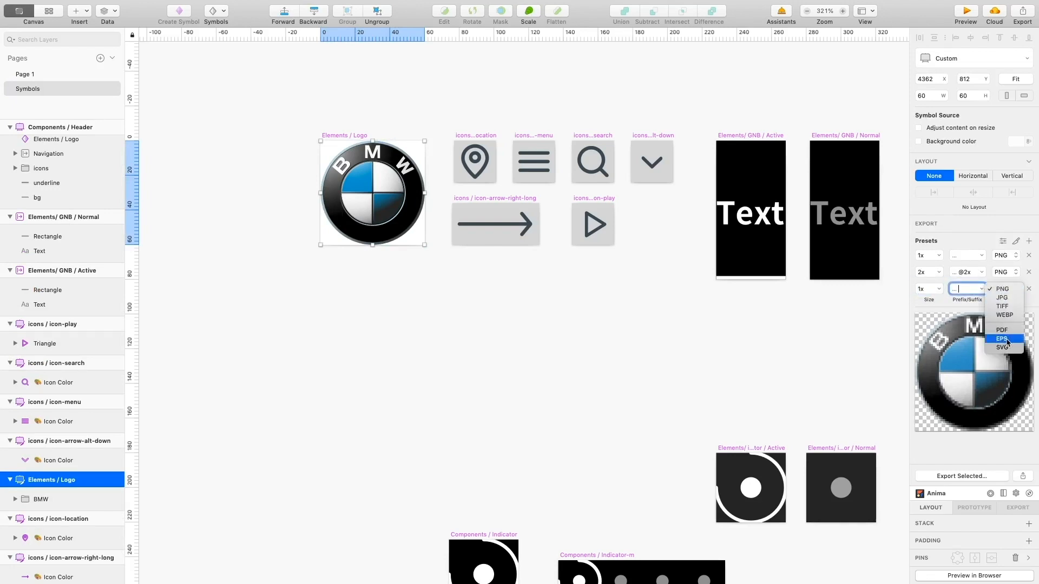
click(1001, 348)
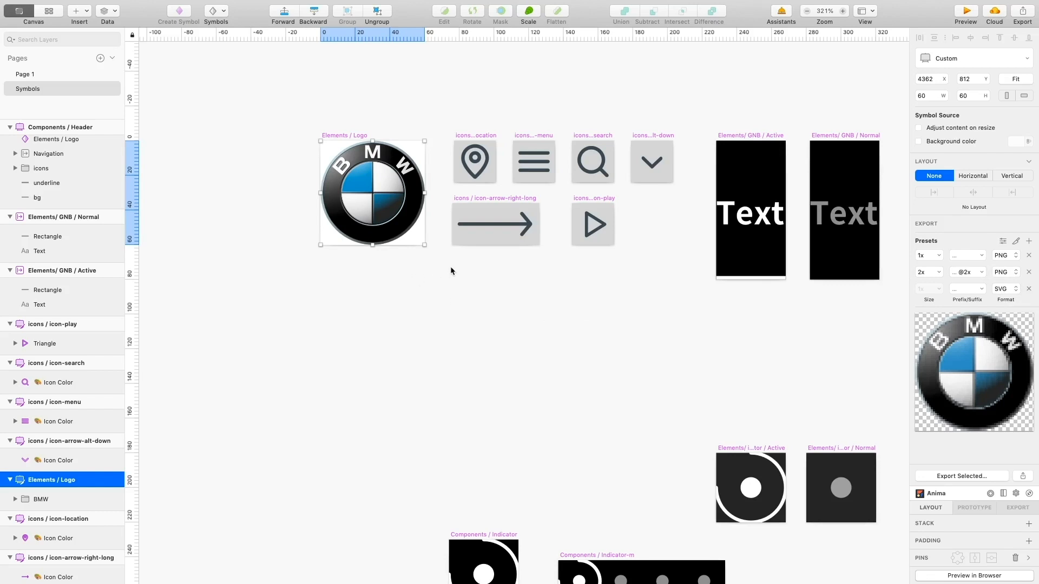
- Select the six icon symbols beside the logo and make them all exportable as SVG
drag(437, 124, 680, 269)
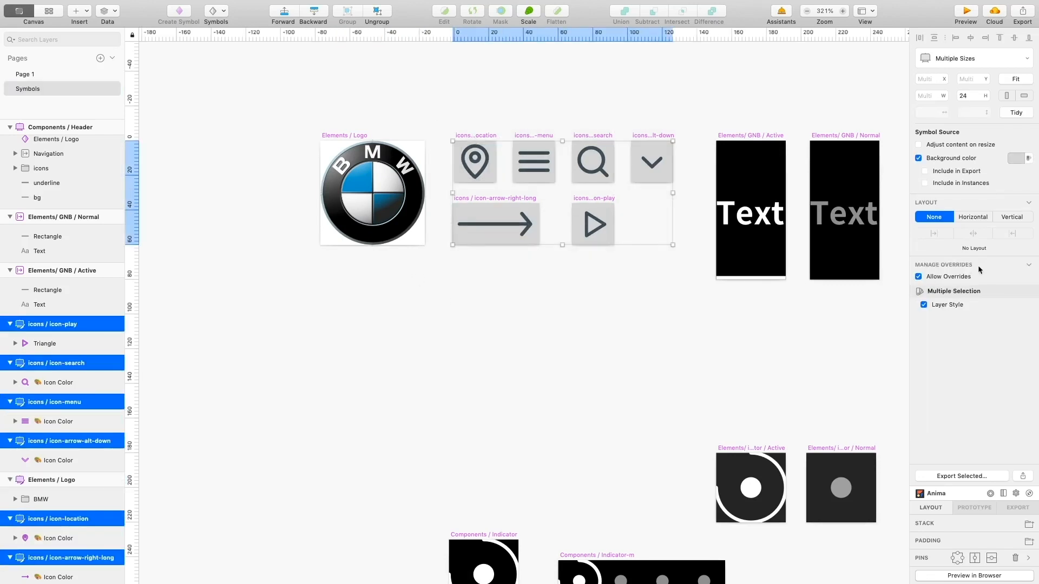
scroll(1030, 251, down, 10)
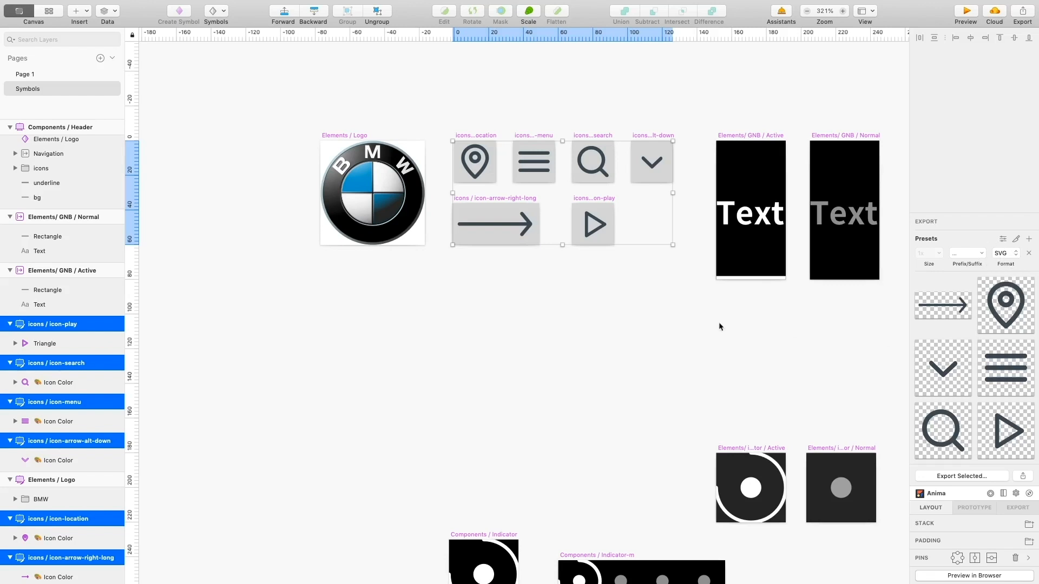
- Deselect the icon symbols and return to the Page 1 canvas with the BMW artboards
click(661, 344)
click(25, 74)
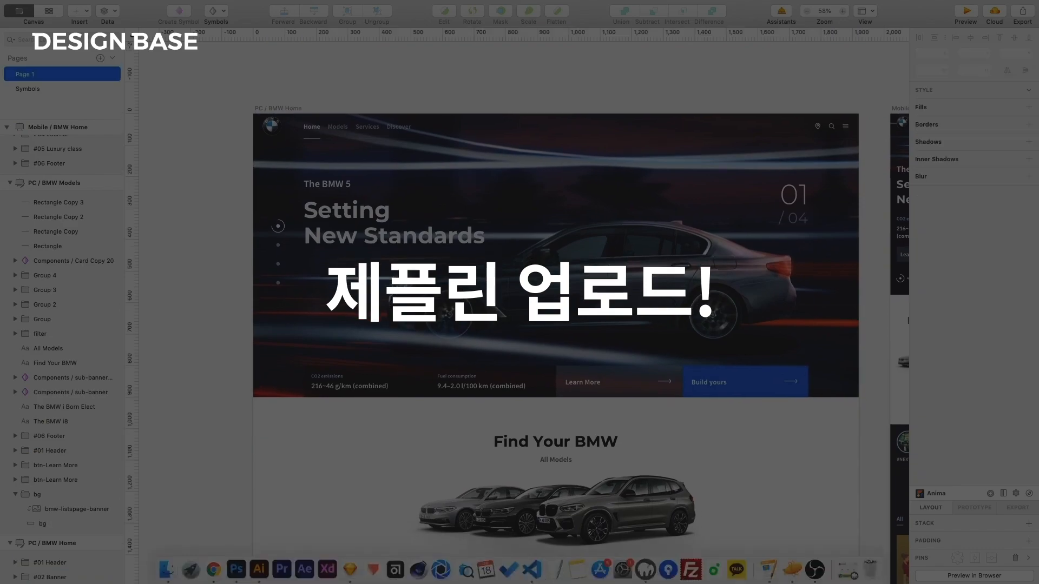
- Switch to Zeplin, look into the Nike ios project, and delete that project by confirming its name "Nike ios"
click(785, 565)
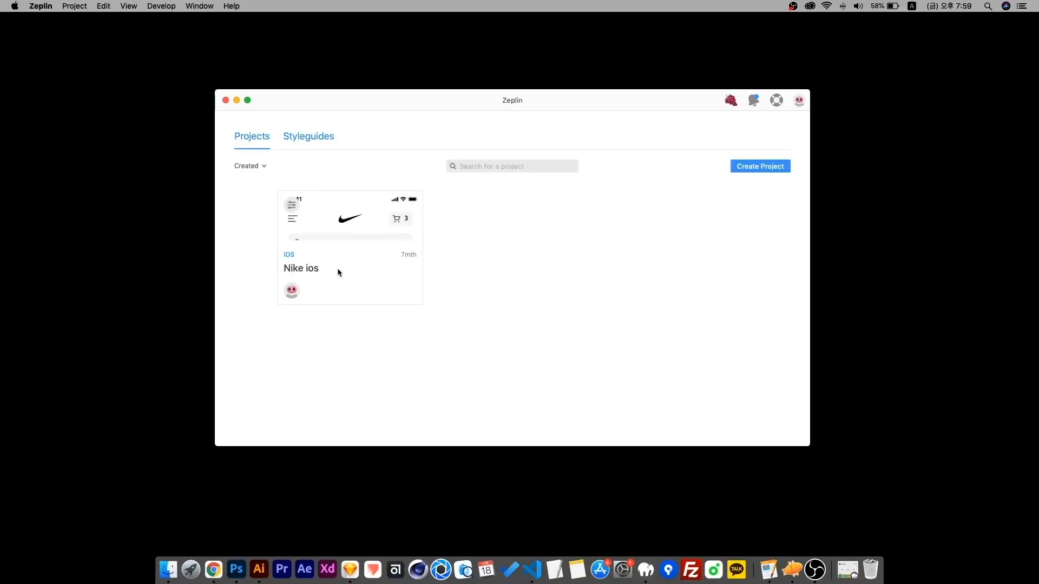
double_click(325, 228)
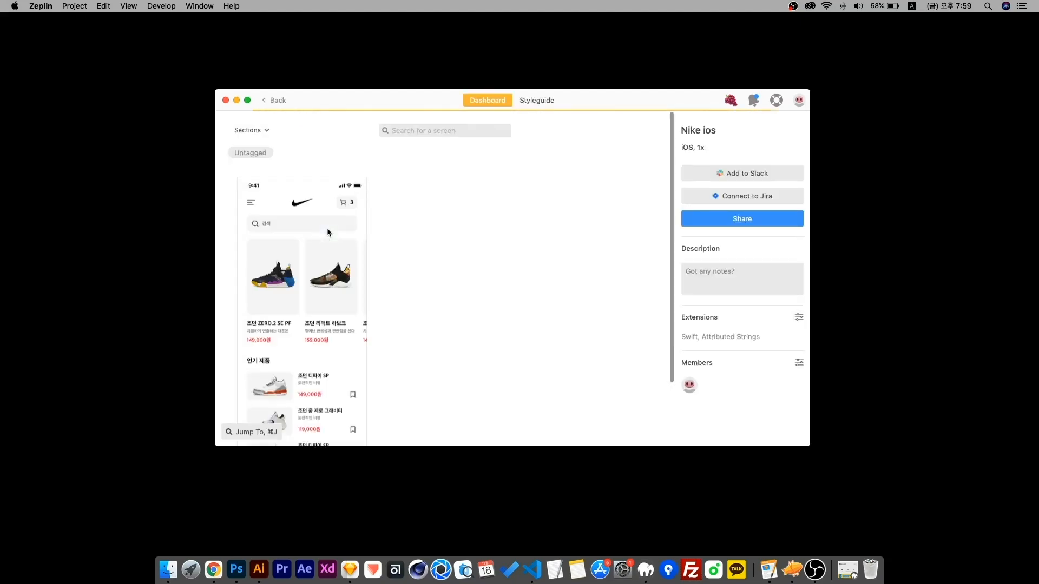
click(267, 99)
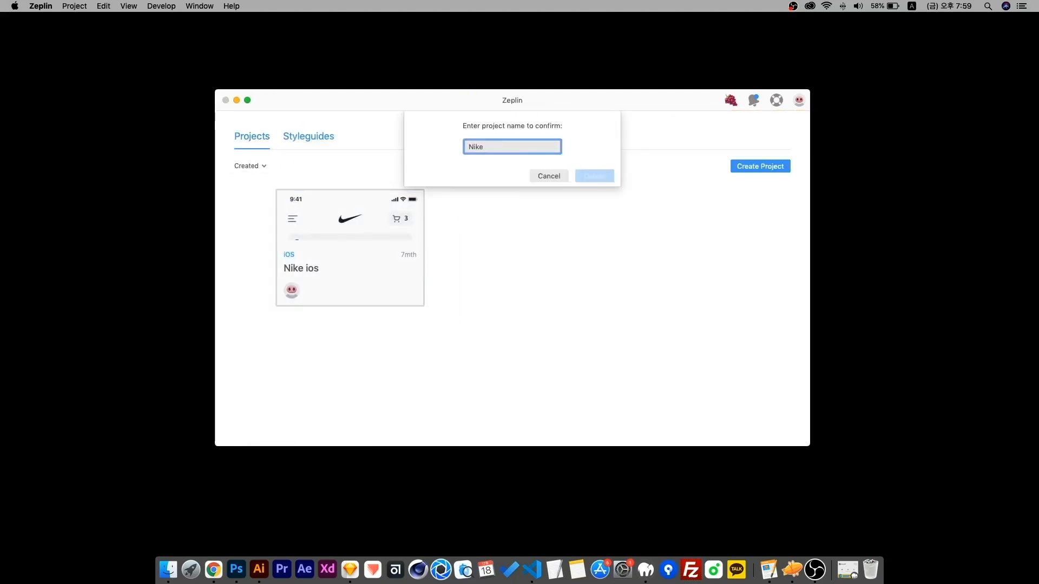
text(ios)
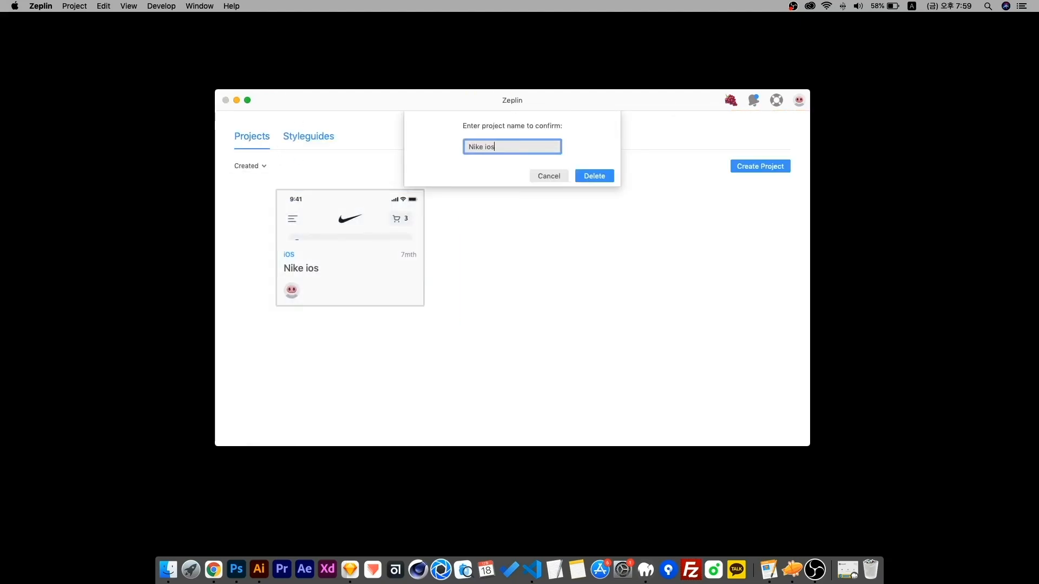
key(Return)
- Create a new Web project and name it bmw-website
click(512, 288)
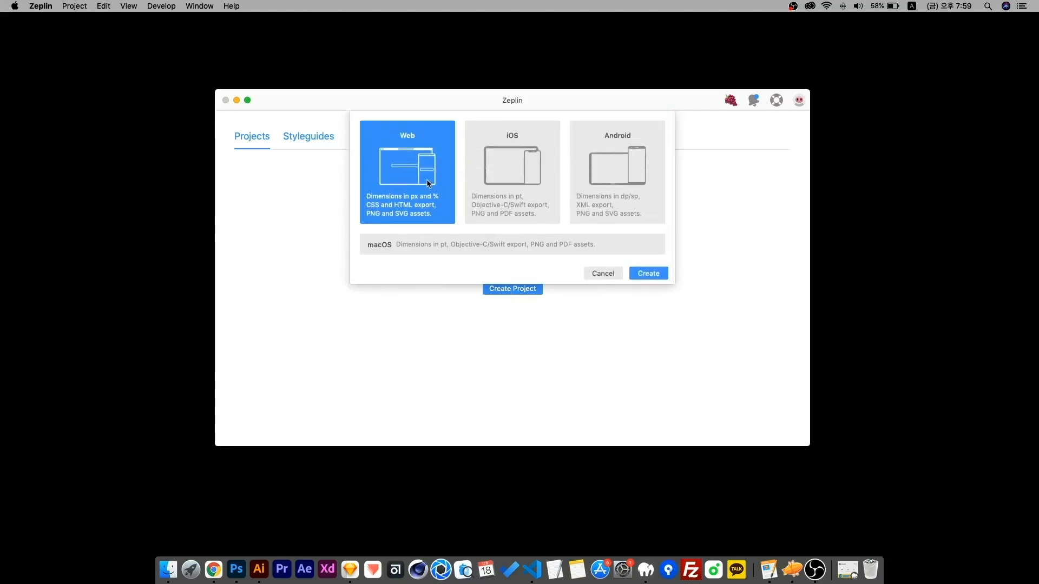
click(651, 272)
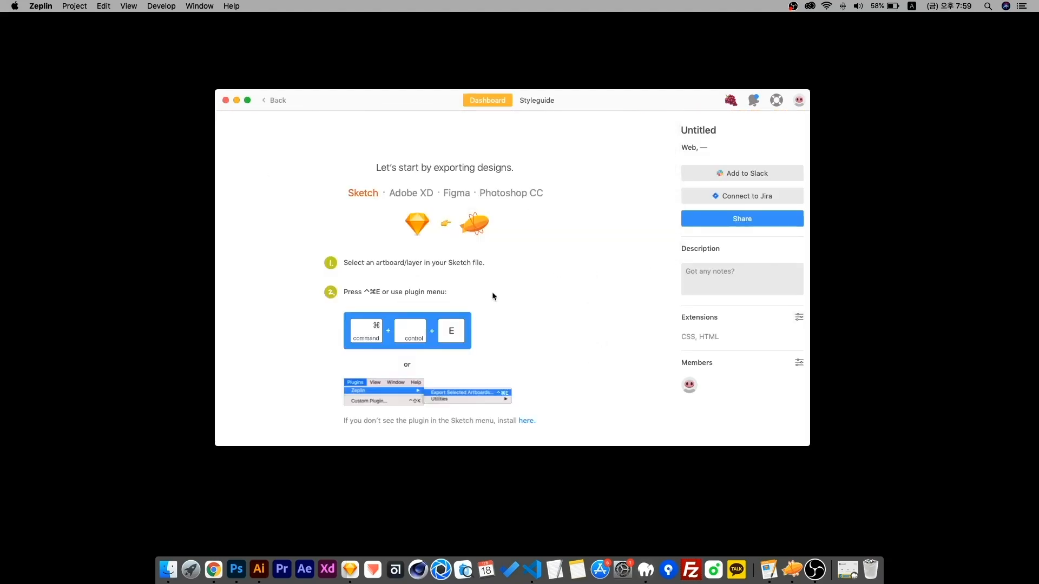
click(684, 130)
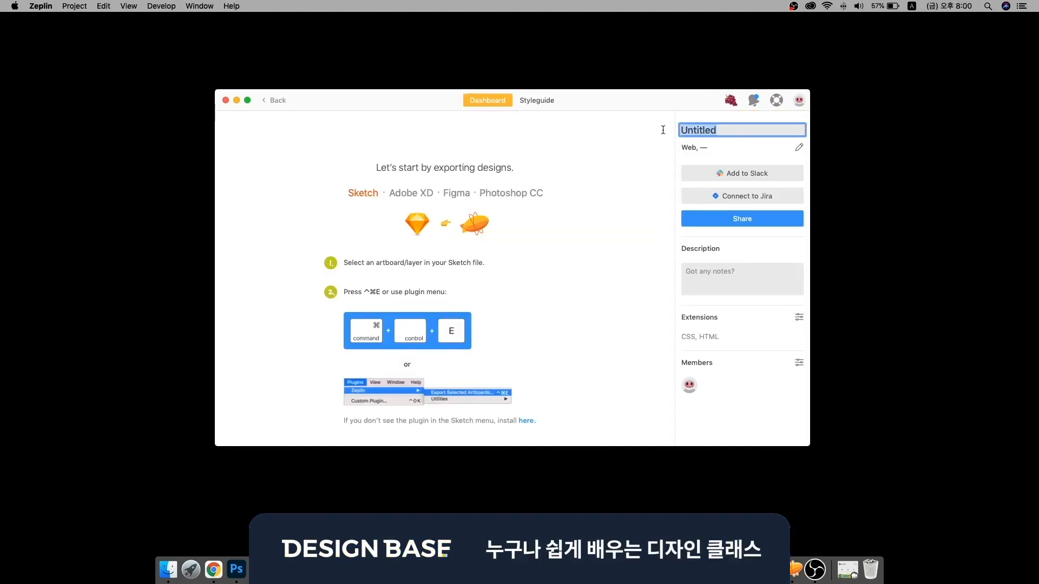
text(bmw-website)
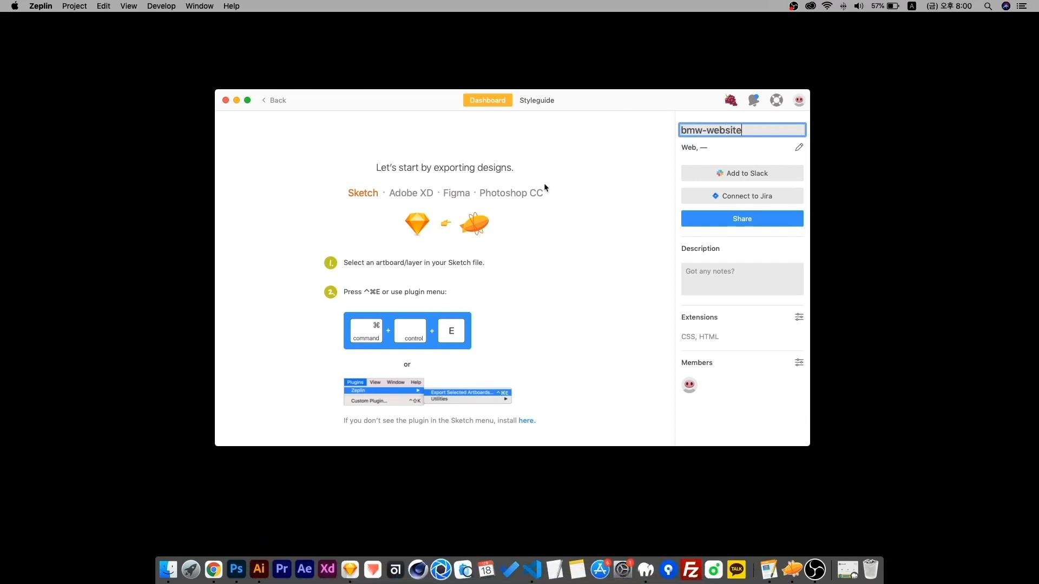
key(Return)
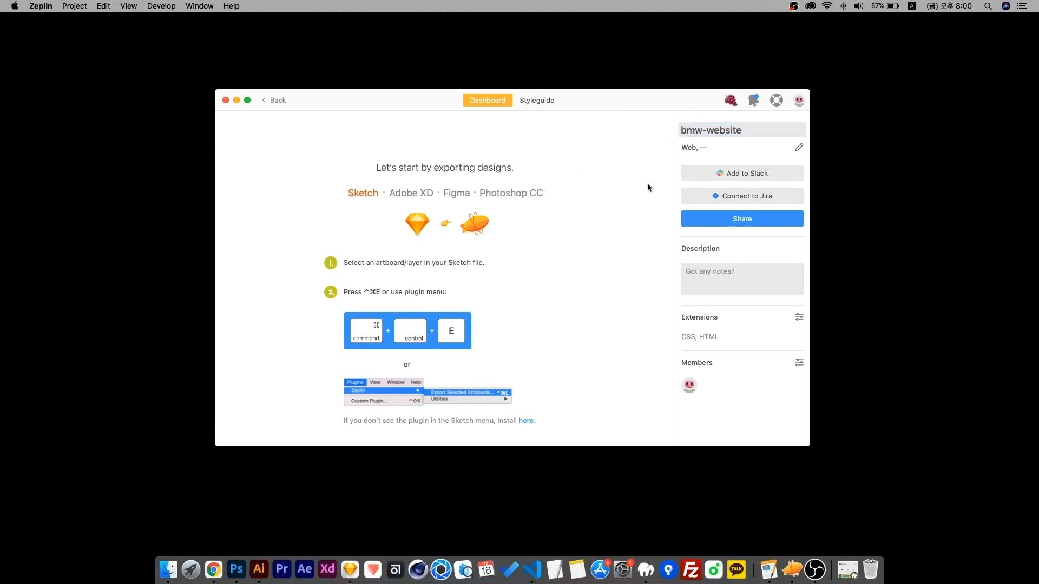
- Switch to Sketch, export the PC / BMW Home artboard to the bmw-website Zeplin project, and clear the finished upload
click(351, 565)
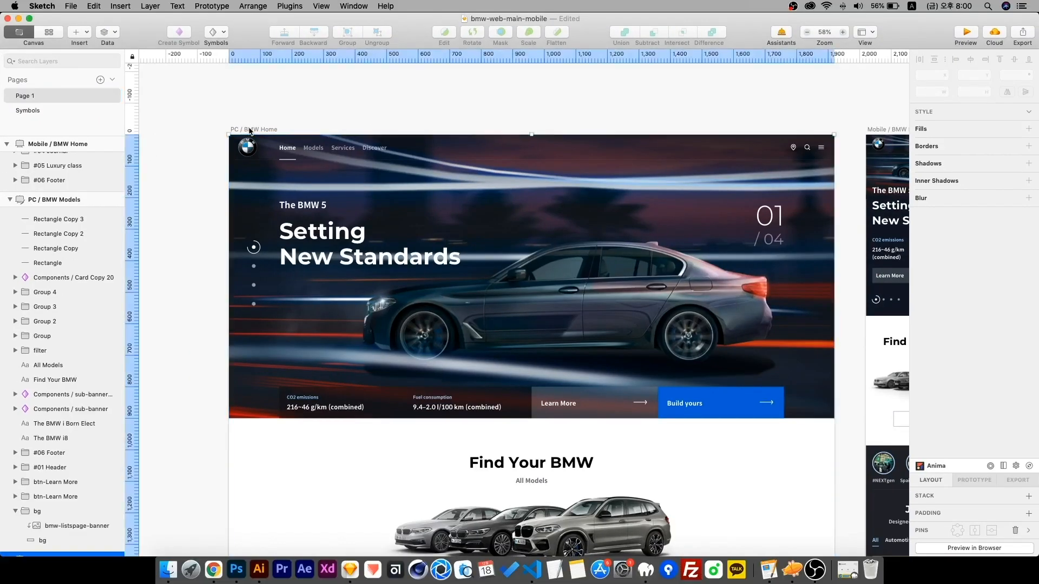
click(298, 7)
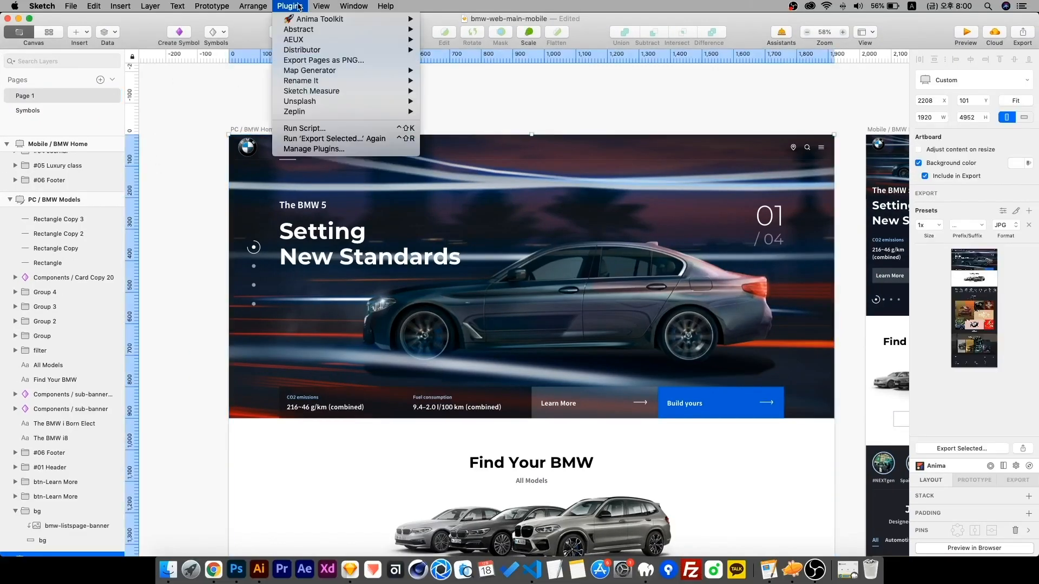
mouse_move(314, 111)
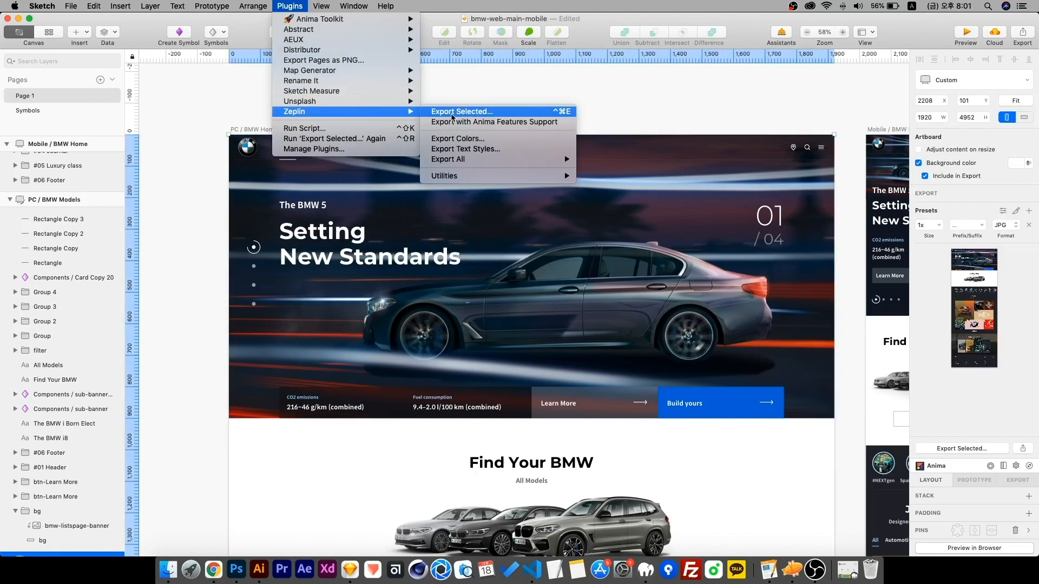
click(451, 112)
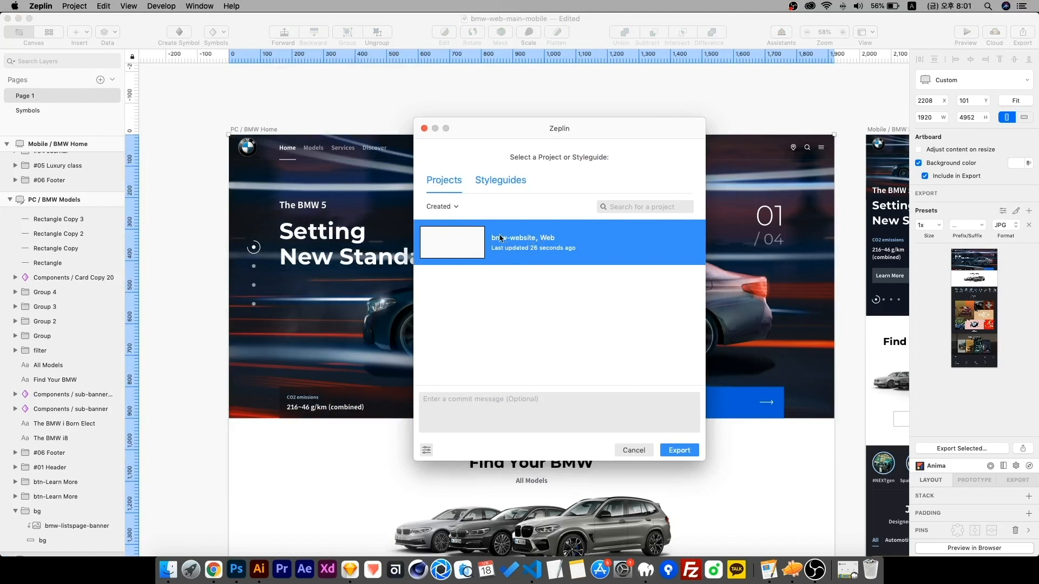
click(679, 449)
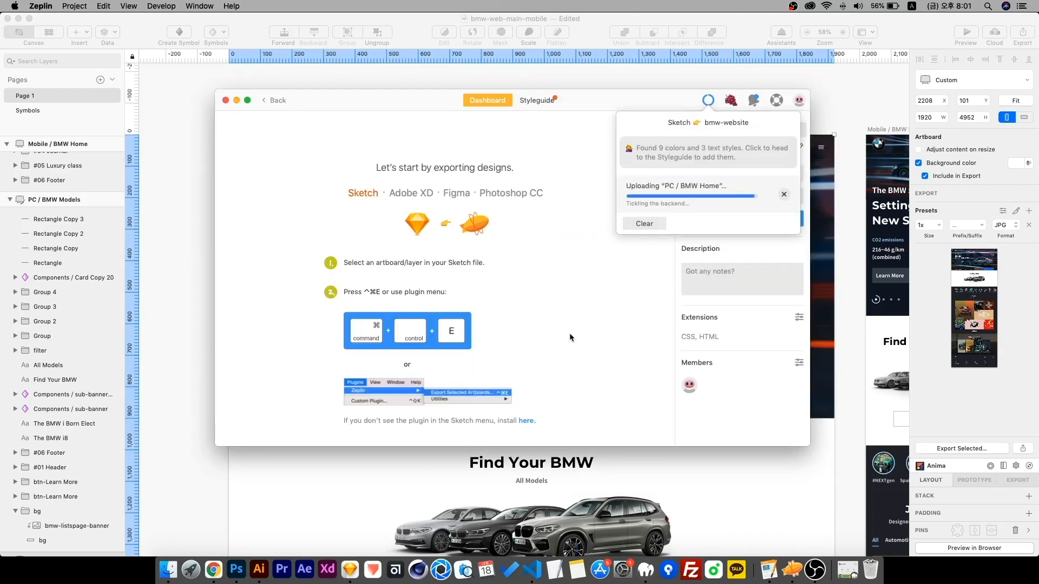
click(638, 223)
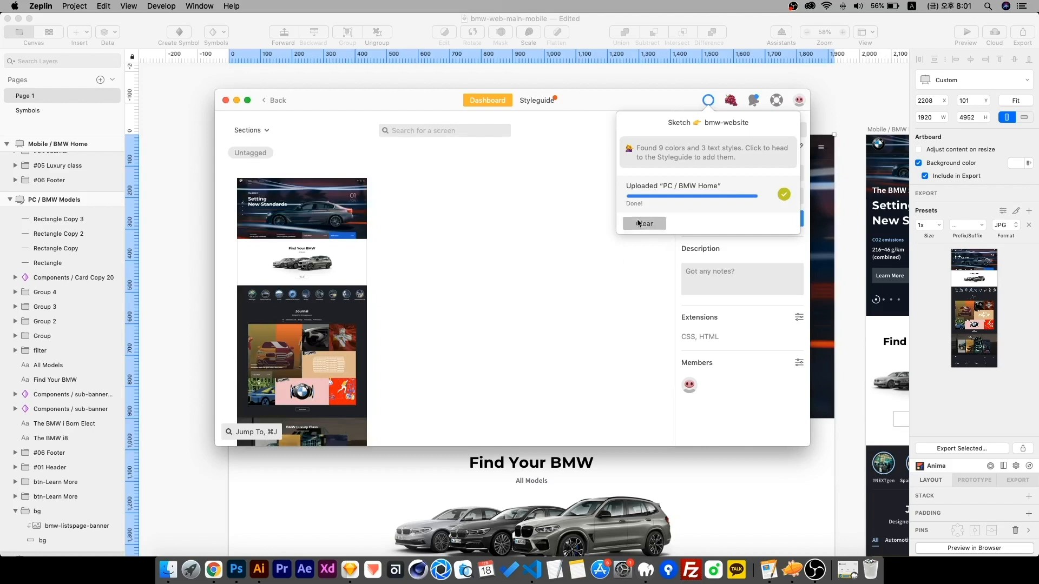
- Open the uploaded PC / BMW Home screen in an enlarged window and inspect the header logo's assets and code
click(311, 227)
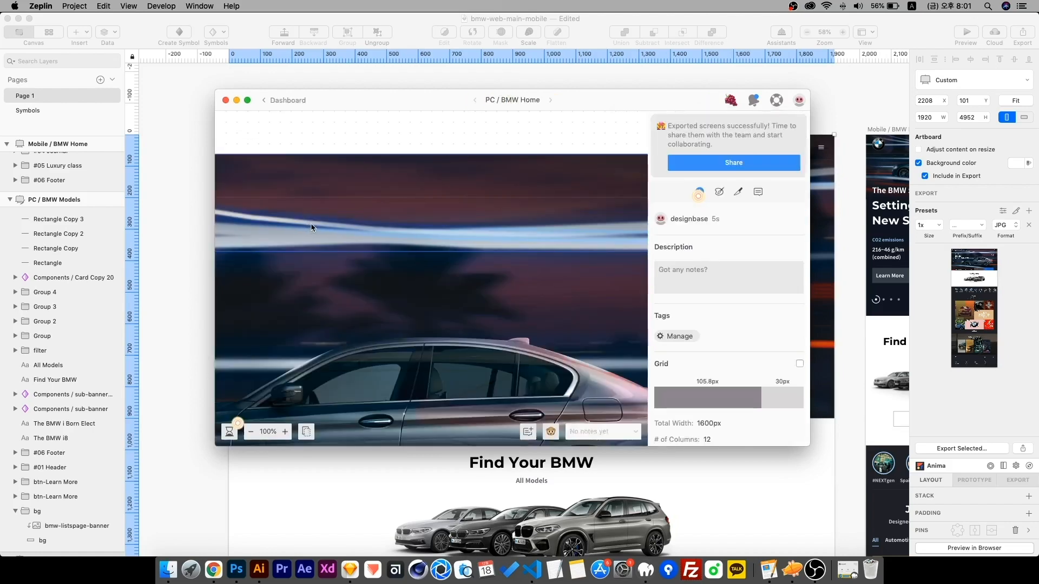
double_click(406, 100)
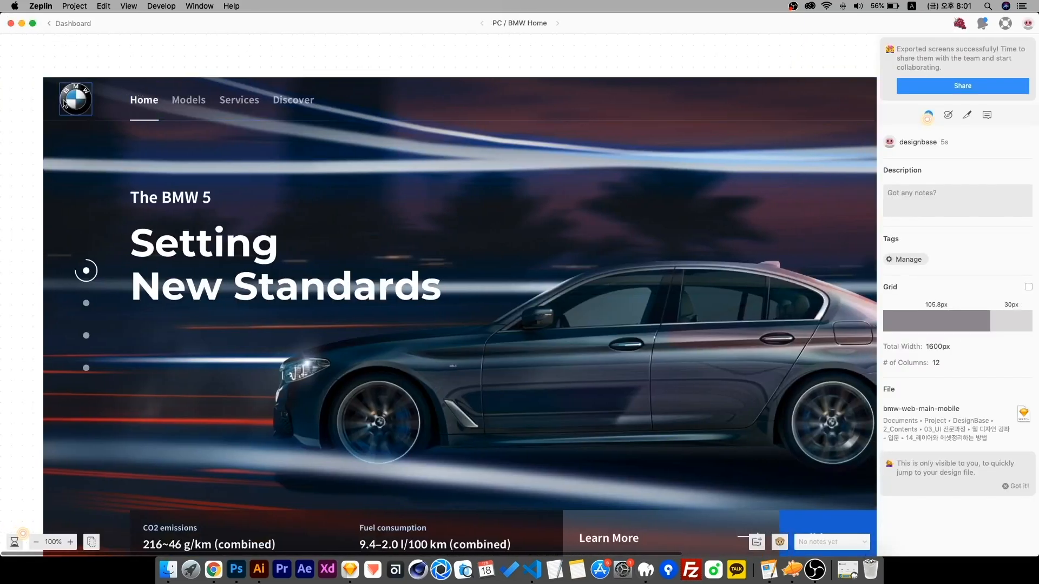
click(65, 103)
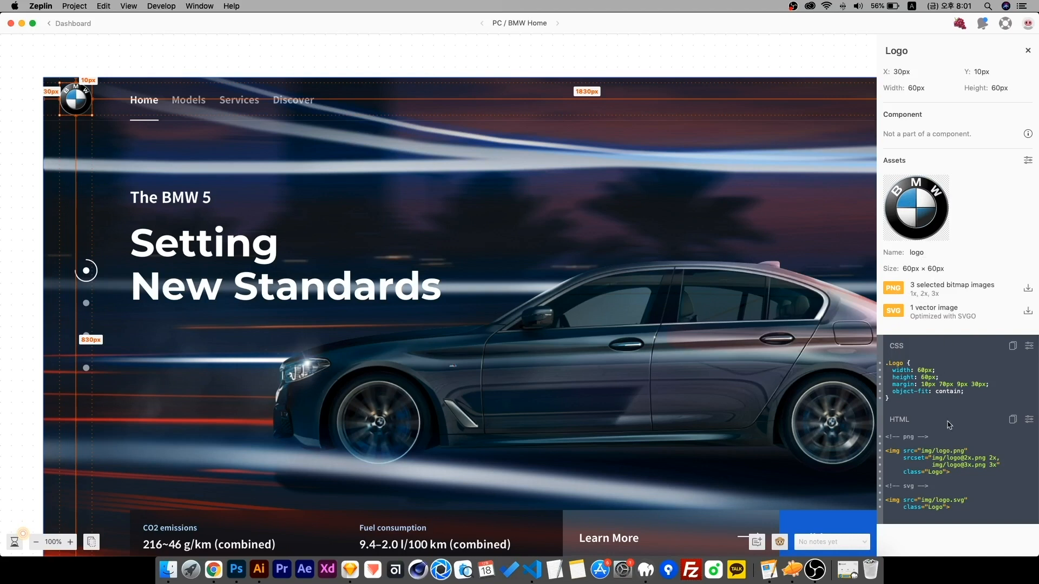
scroll(947, 425, down, 2)
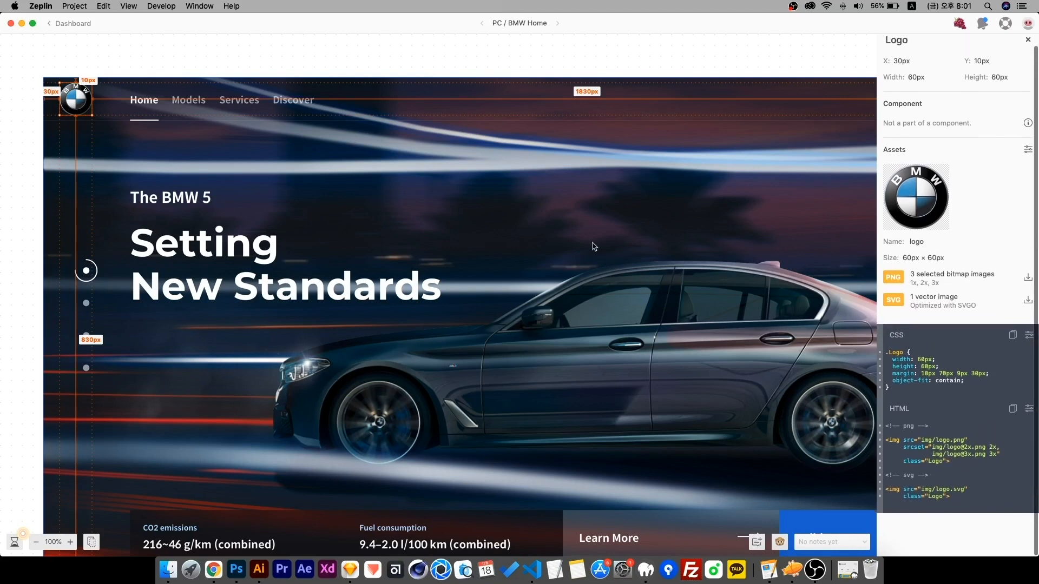
- Inspect the exported assets of the header's location, search and menu icons
scroll(535, 125, right, 8)
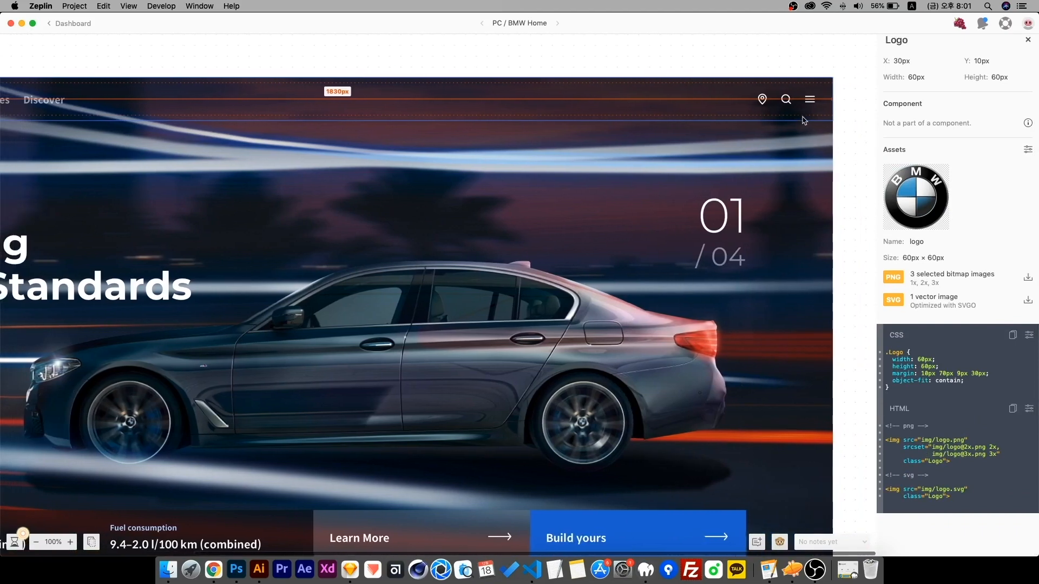
click(762, 99)
click(787, 103)
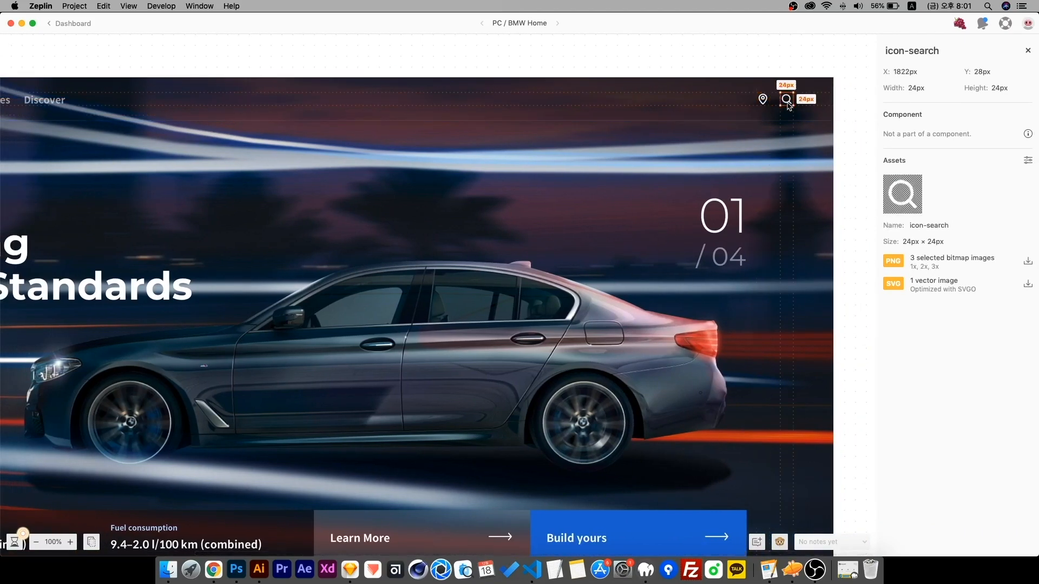
click(810, 99)
- Inspect the car image in the Find Your BMW section for its asset formats and code
scroll(327, 281, down, 10)
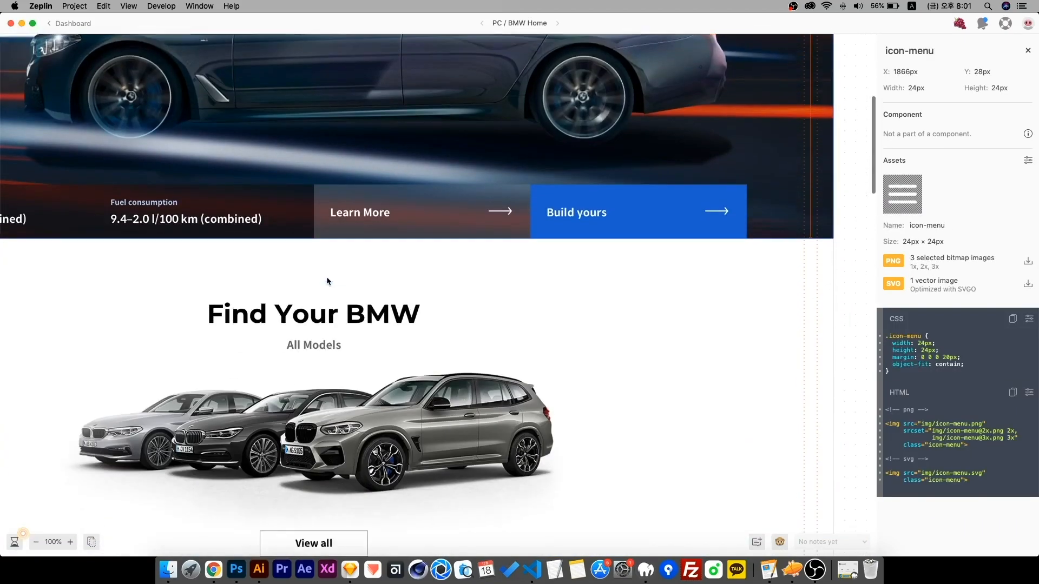
scroll(327, 279, down, 2)
scroll(327, 278, left, 4)
click(496, 389)
scroll(496, 390, down, 2)
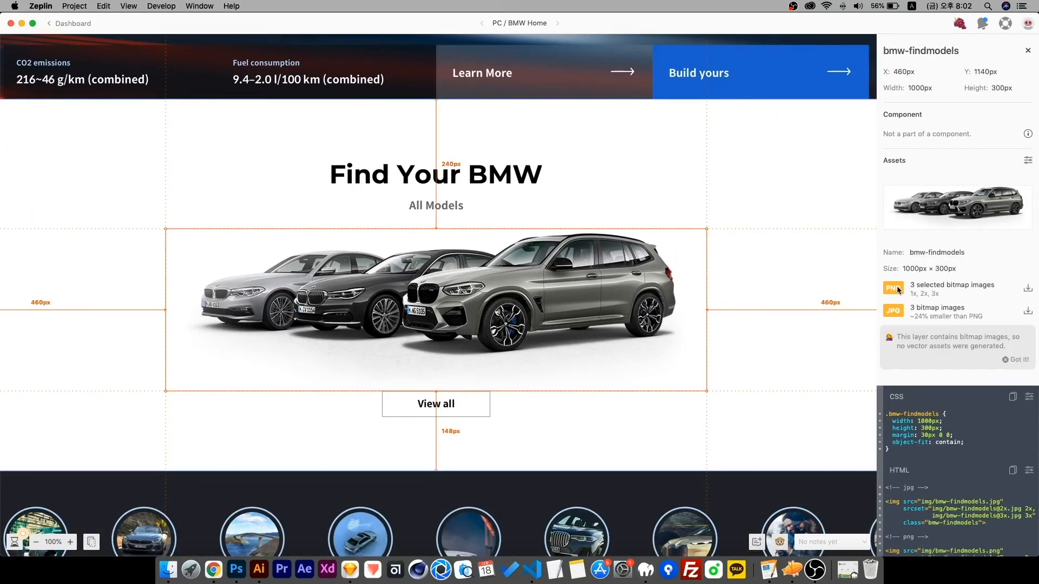
scroll(939, 325, down, 3)
scroll(939, 324, up, 3)
scroll(669, 318, up, 4)
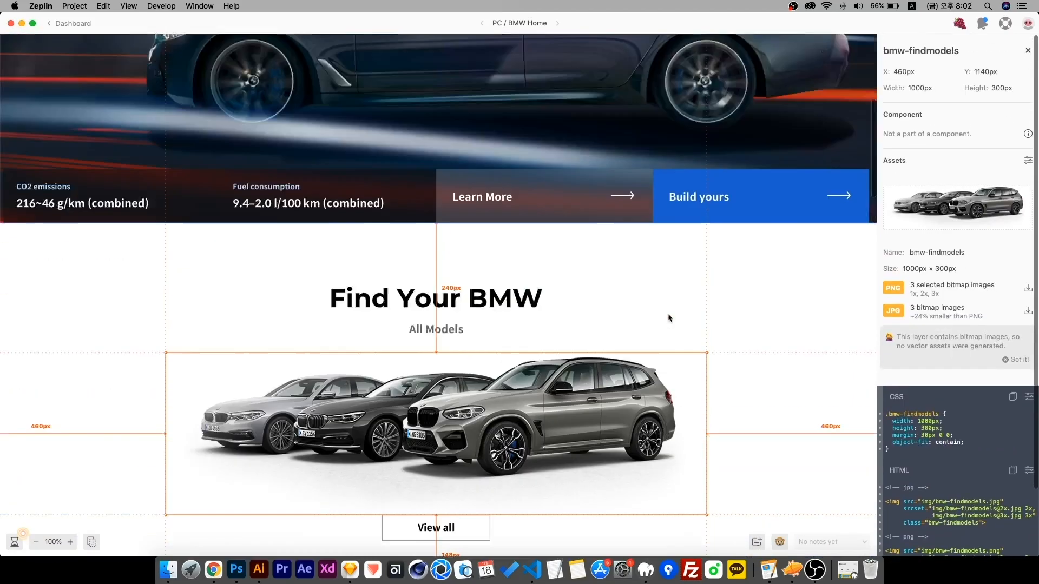
scroll(669, 318, up, 10)
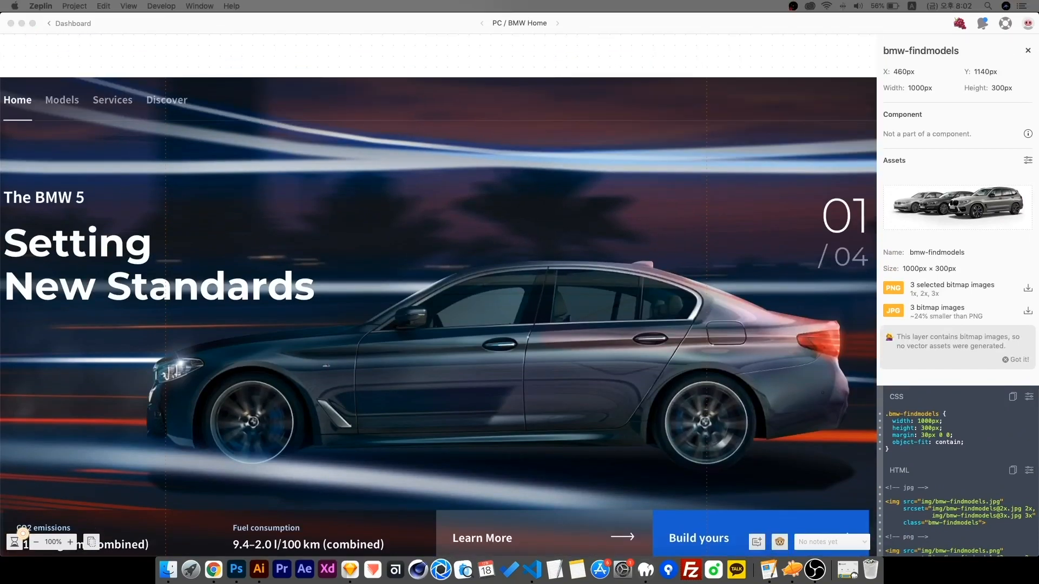